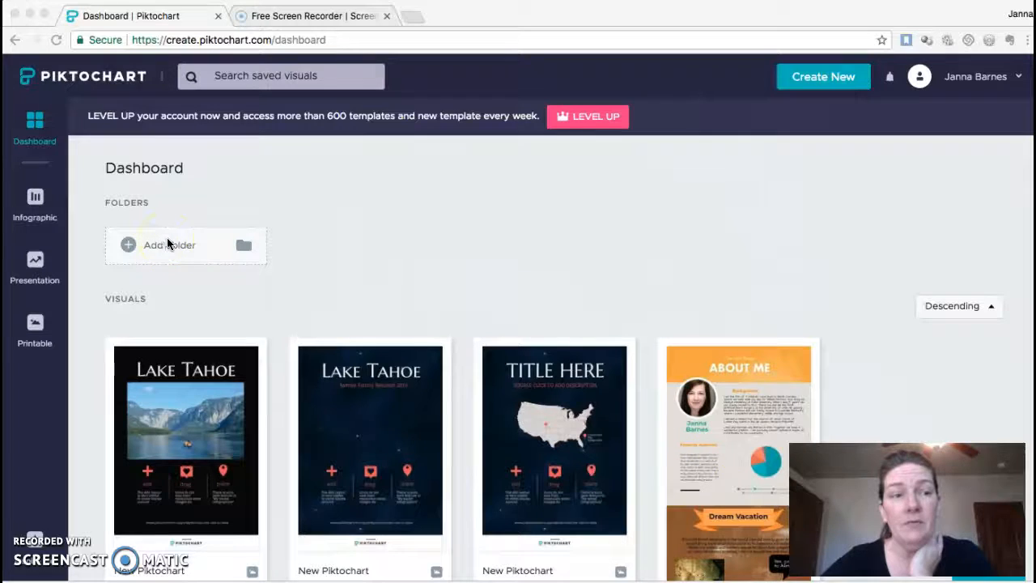
Preview the saved About Me visual and look through it from the background section to the Dream Vacation photos
mouse_move(740, 398)
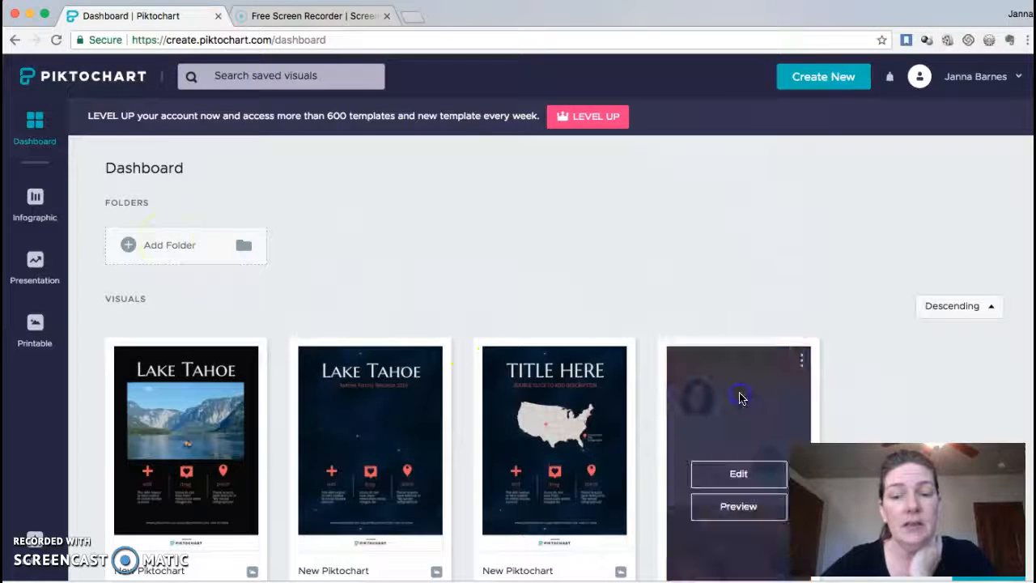
click(736, 505)
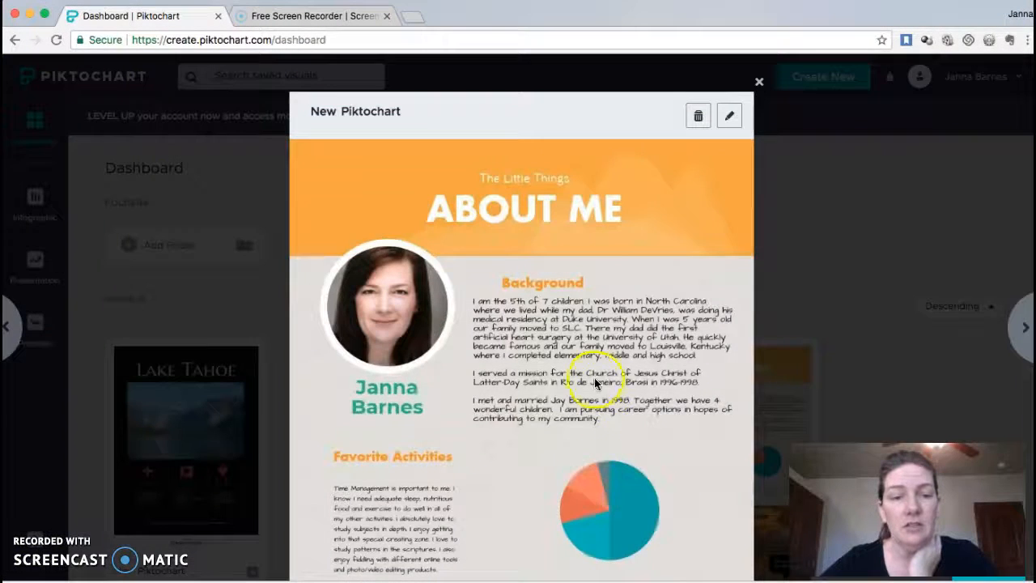
scroll(594, 379, down, 5)
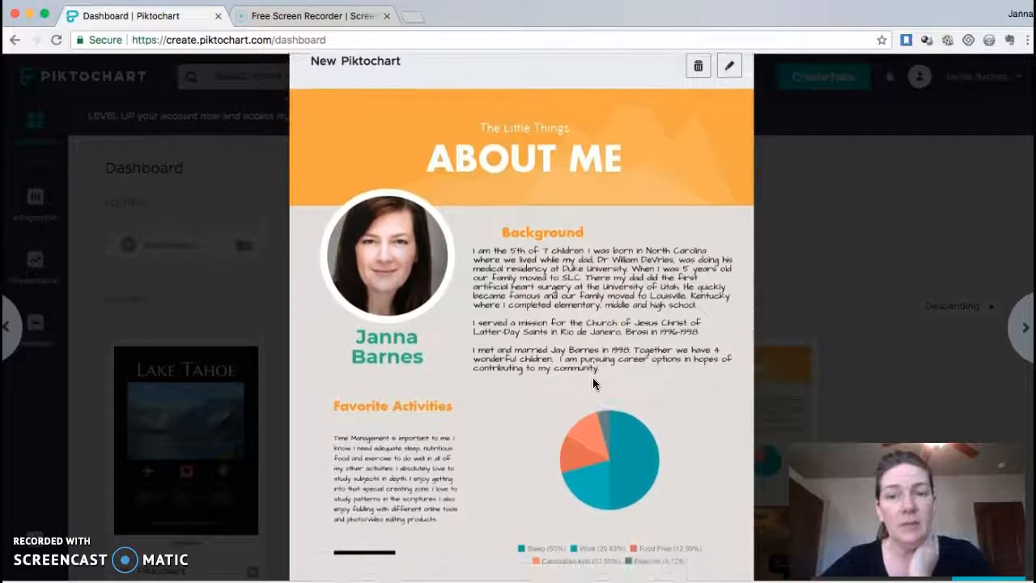
scroll(593, 377, down, 2)
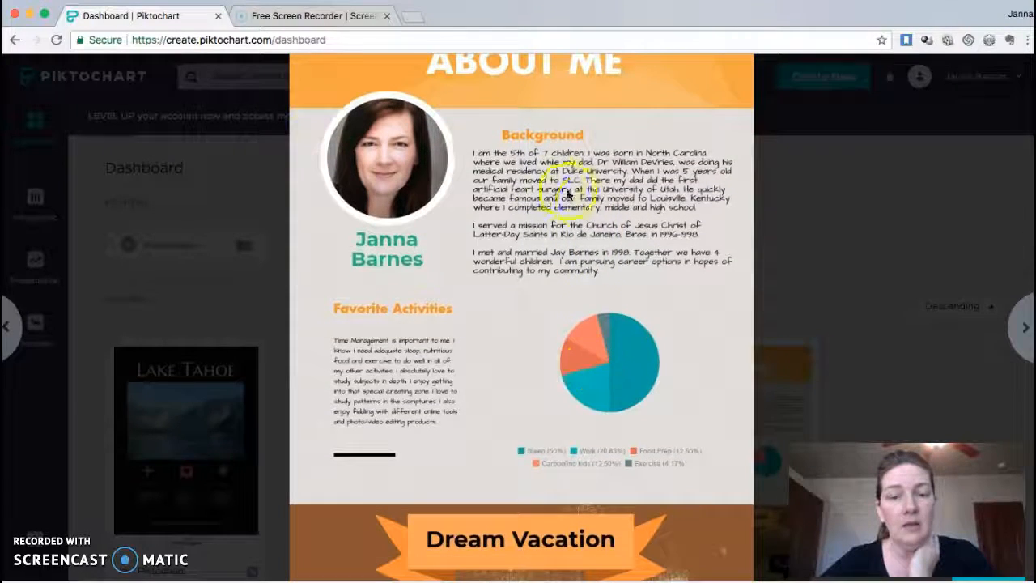
scroll(498, 280, down, 5)
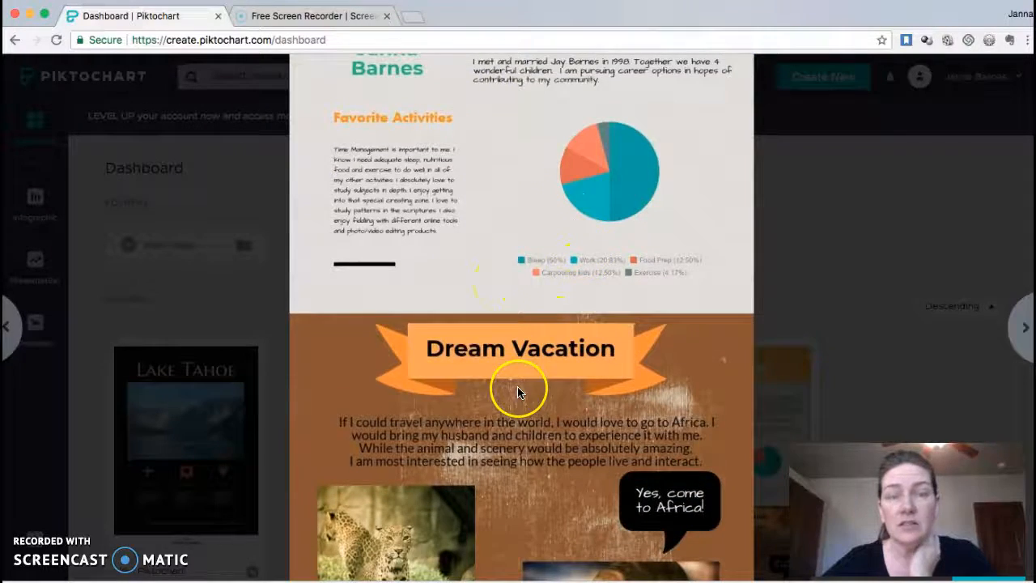
scroll(518, 392, down, 7)
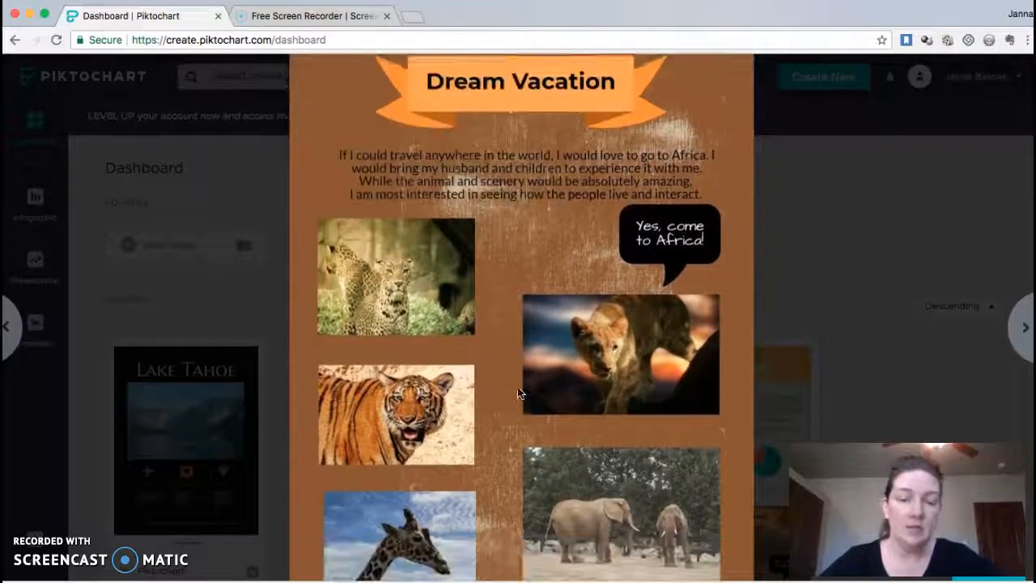
scroll(519, 393, down, 3)
scroll(519, 392, down, 1)
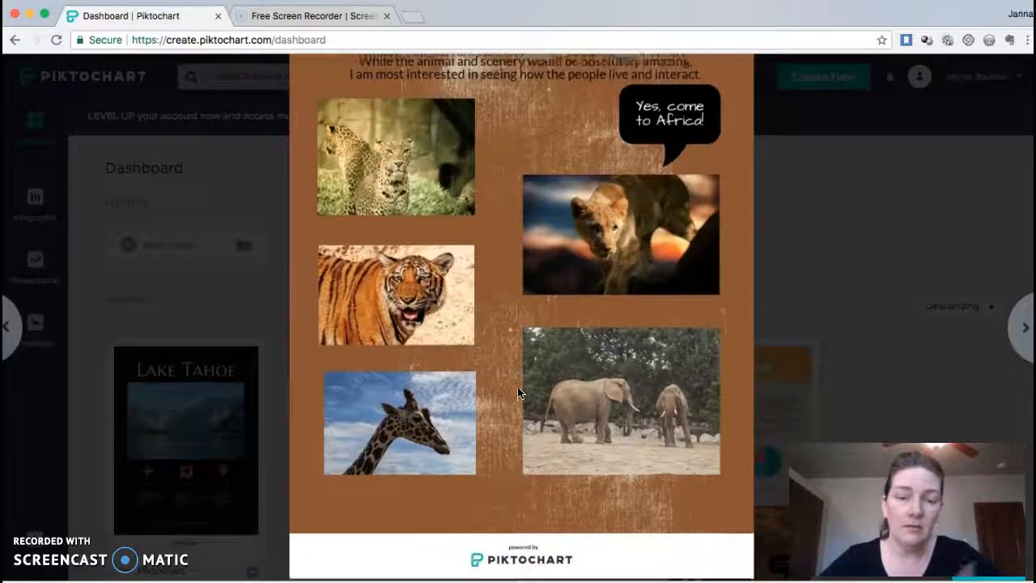
scroll(500, 348, up, 10)
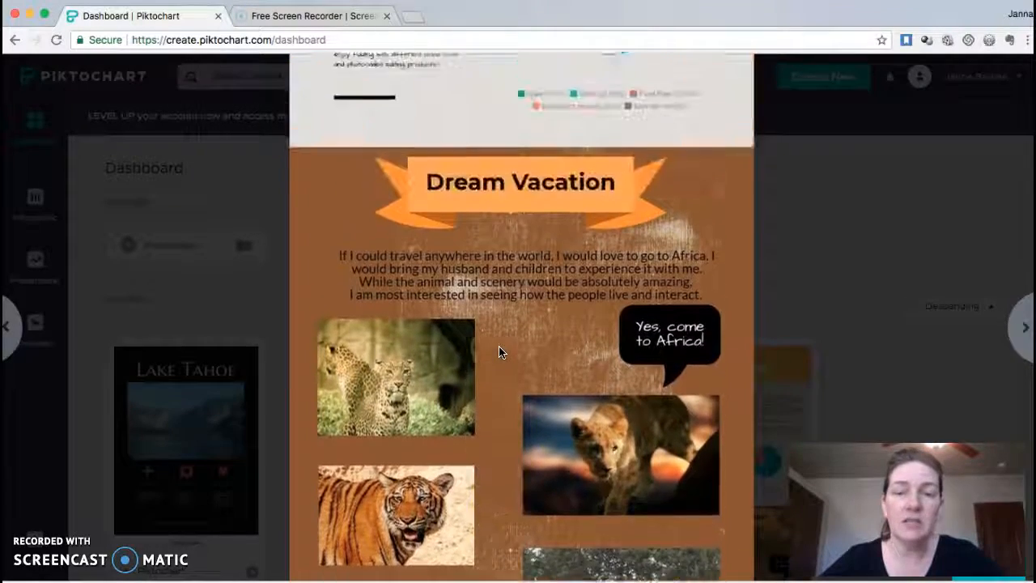
scroll(510, 195, up, 8)
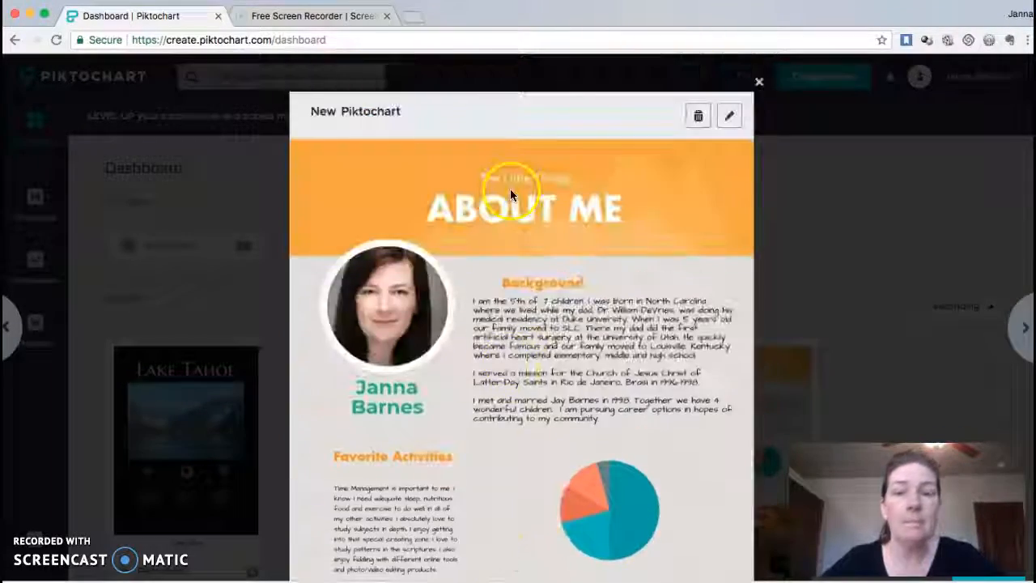
click(761, 84)
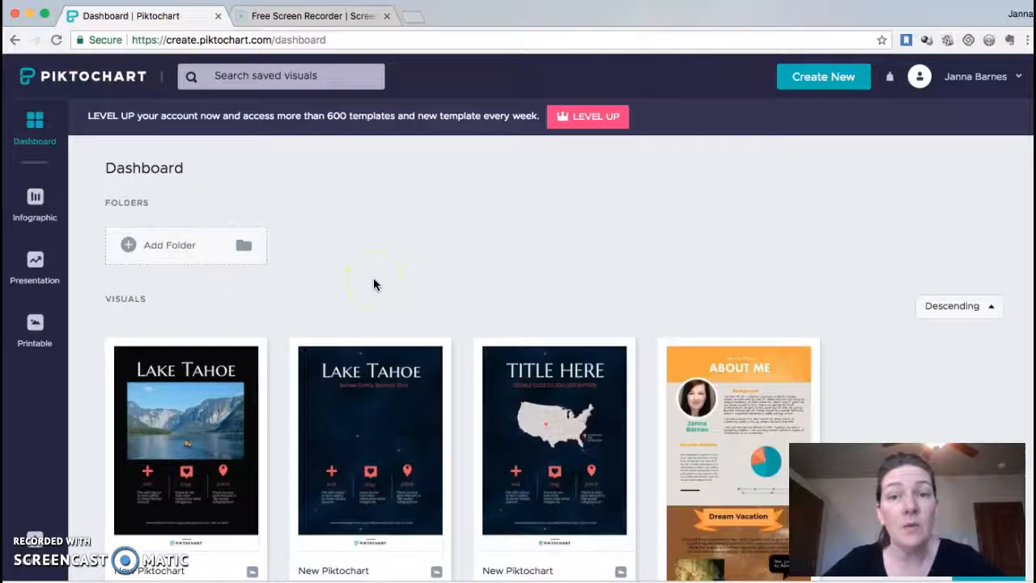
Create a new printable poster from the Holiday Event template
click(808, 79)
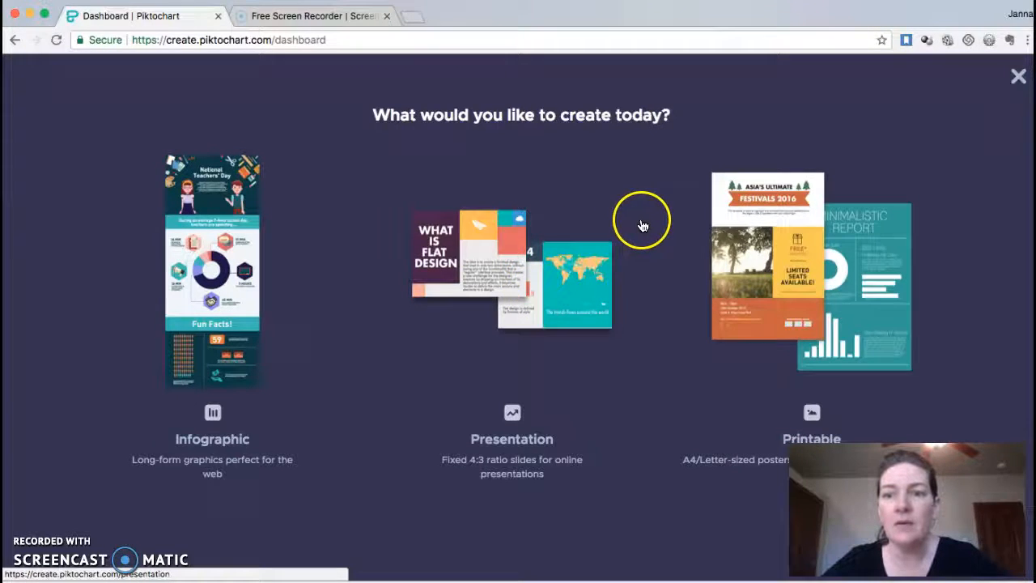
click(805, 277)
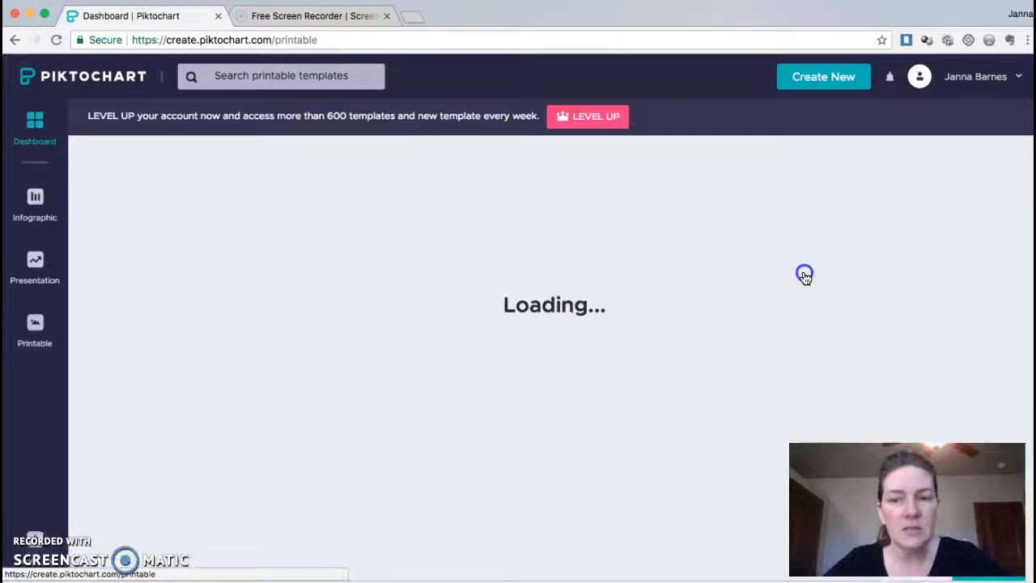
scroll(591, 316, down, 5)
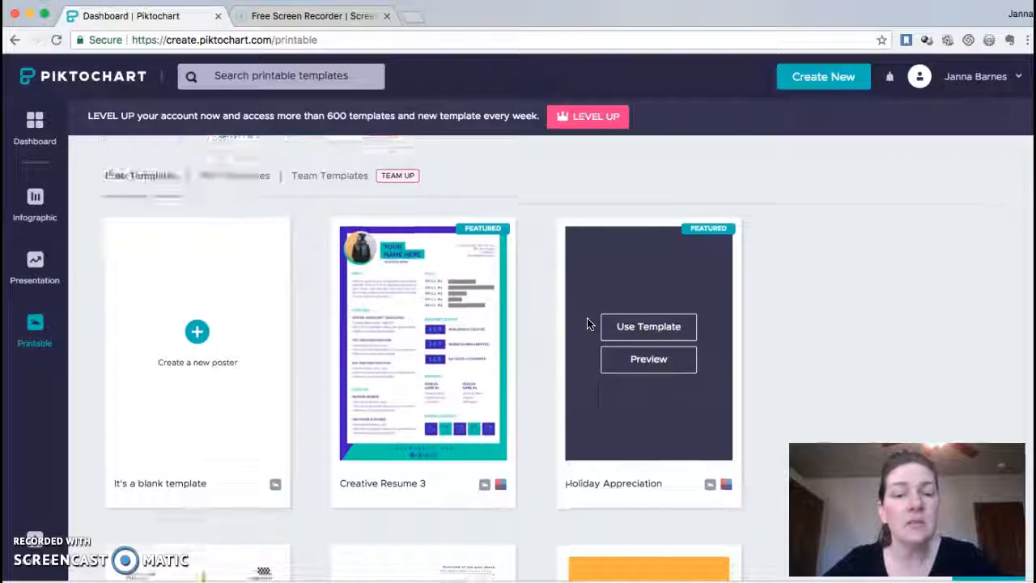
scroll(588, 324, down, 5)
scroll(588, 324, down, 1)
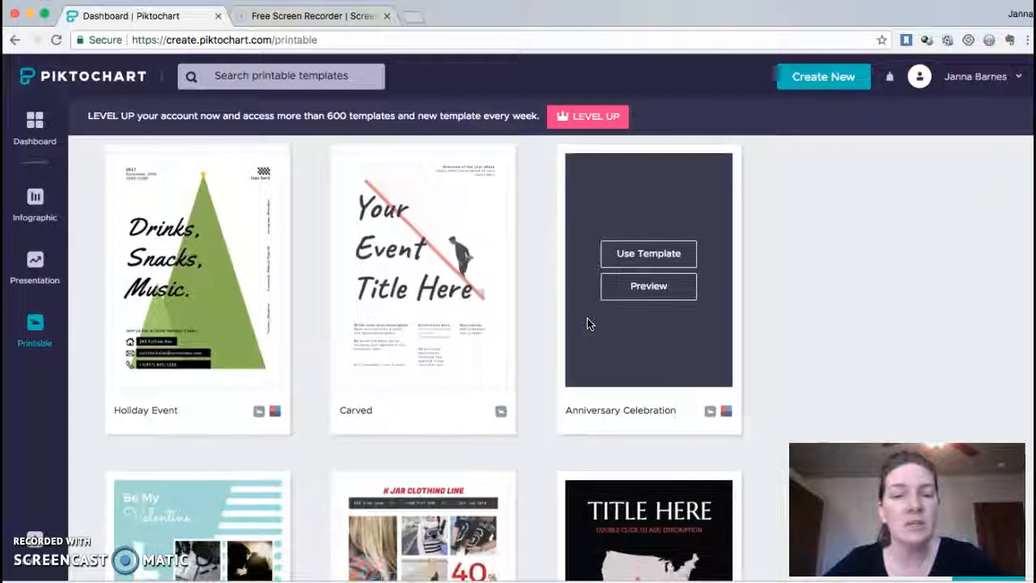
click(203, 251)
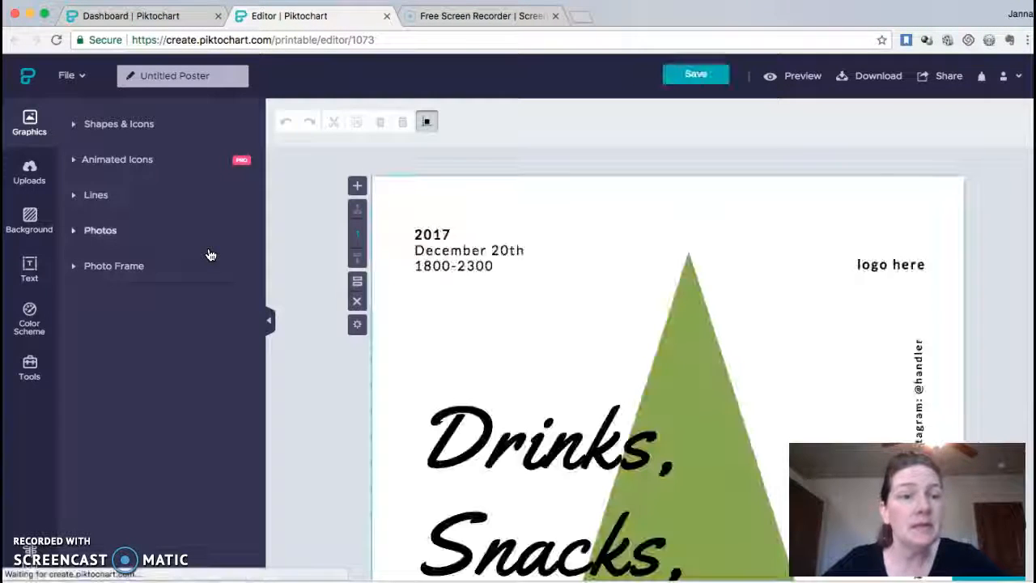
Examine the poster template's elements, including the tree graphic, the title text and the contact details
scroll(474, 286, down, 5)
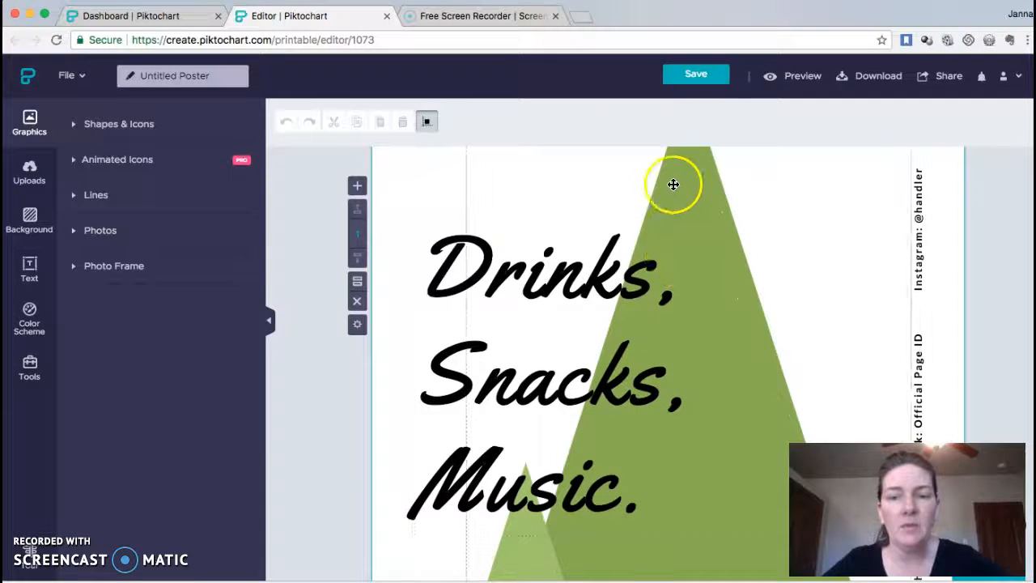
scroll(647, 178, up, 4)
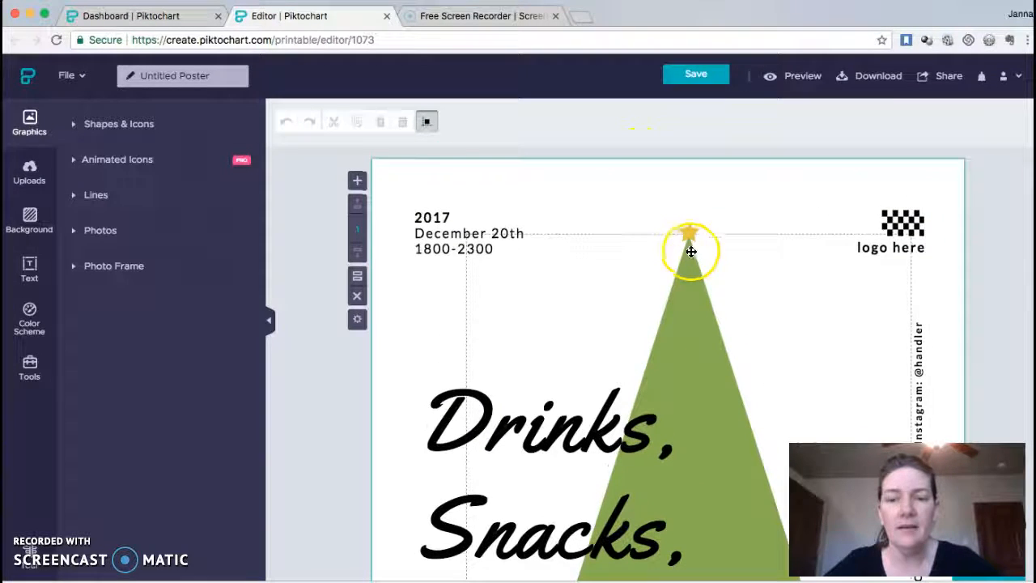
click(685, 263)
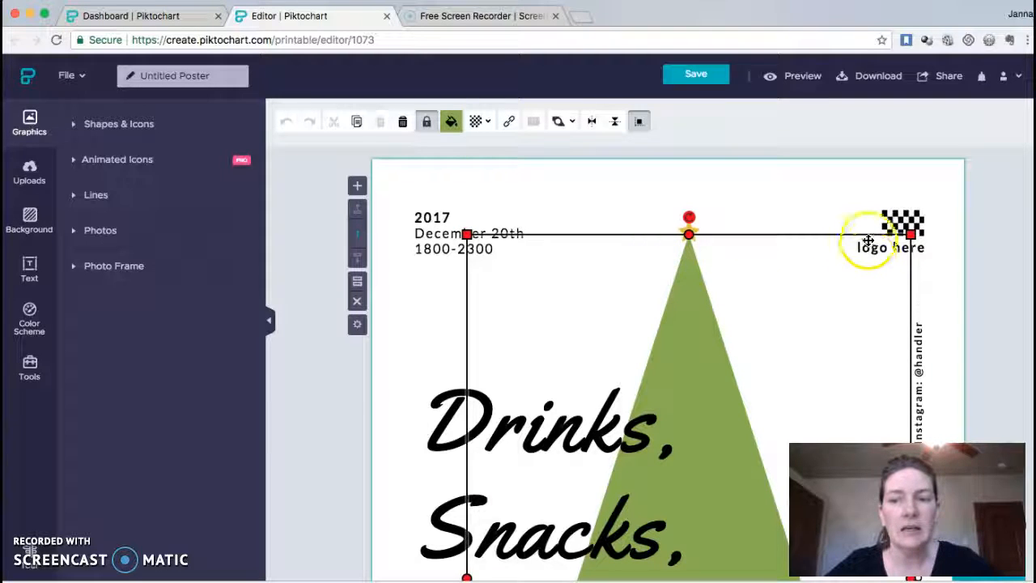
scroll(428, 291, down, 10)
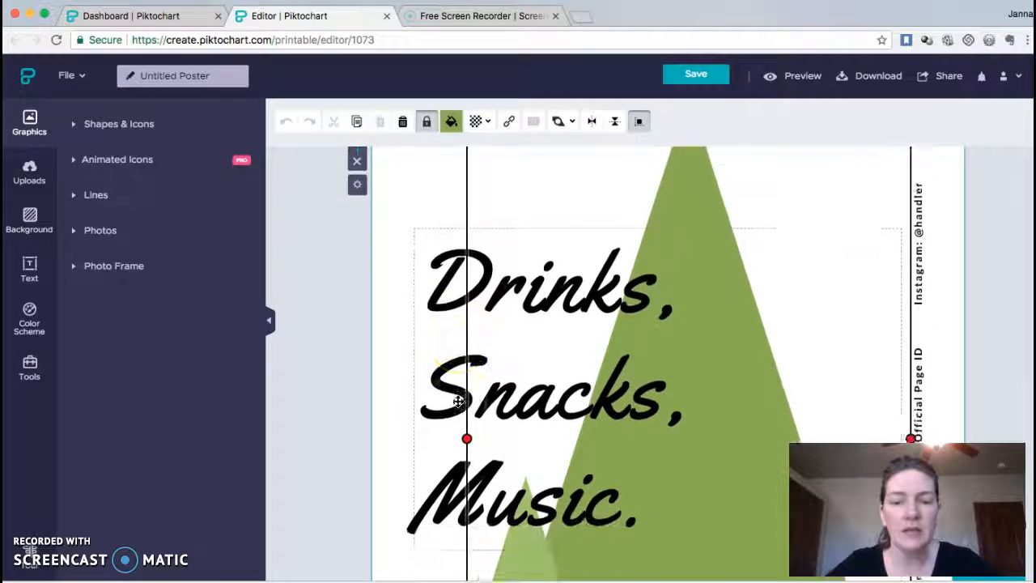
click(429, 392)
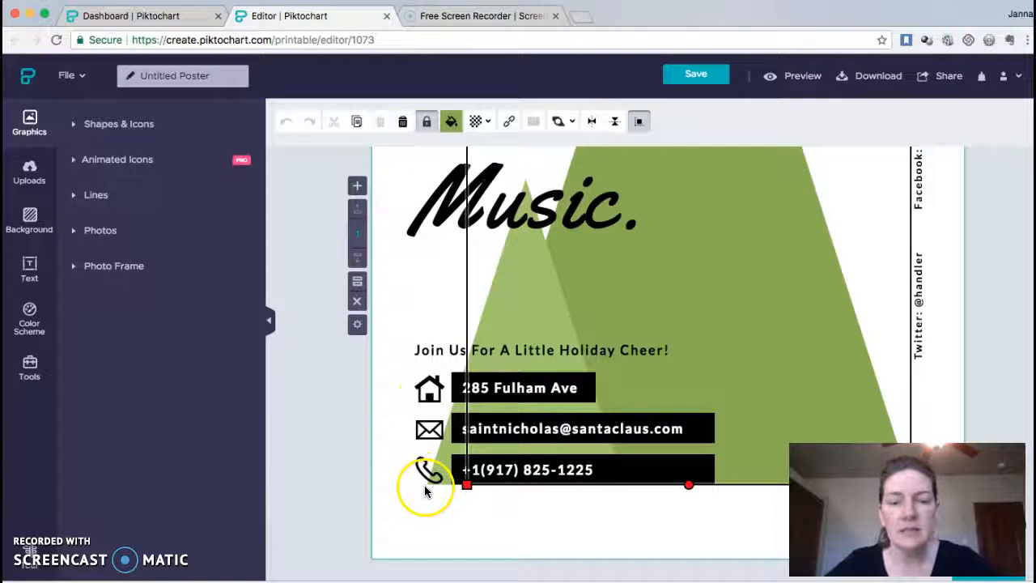
scroll(316, 371, up, 10)
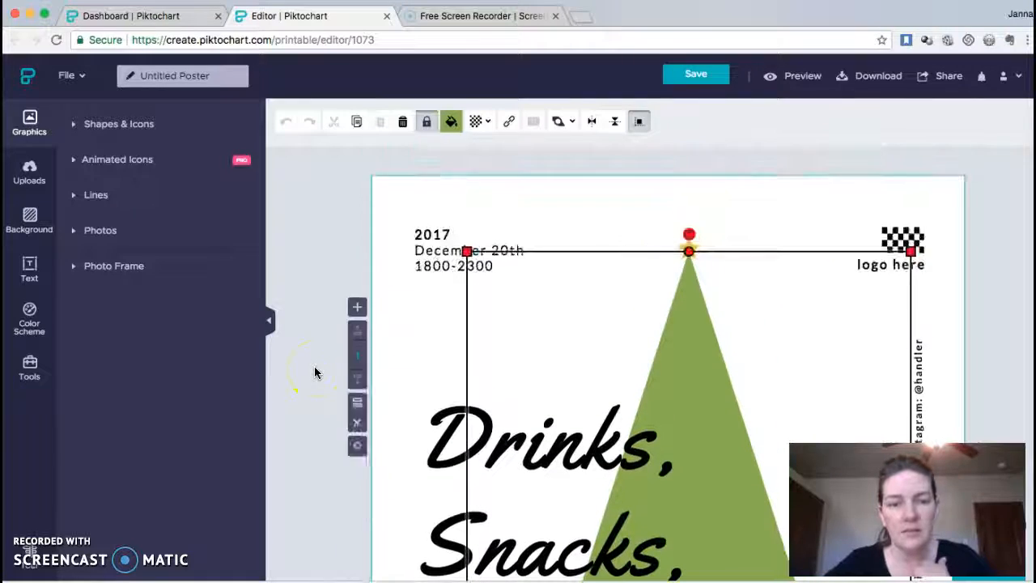
click(586, 211)
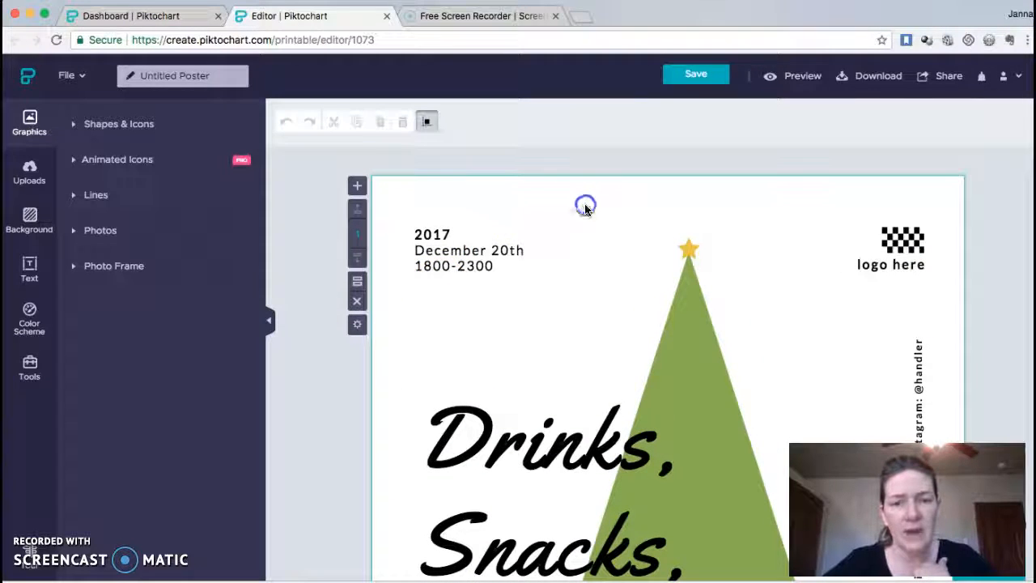
Try the multicoloured triangle pattern as the poster's background image and replace it with the red brick wall
click(25, 224)
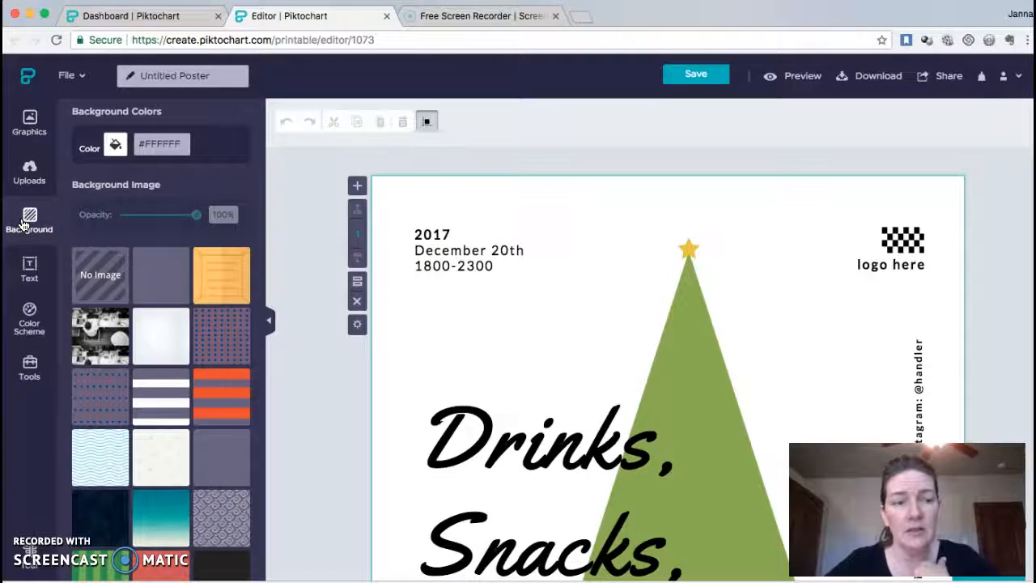
mouse_move(100, 339)
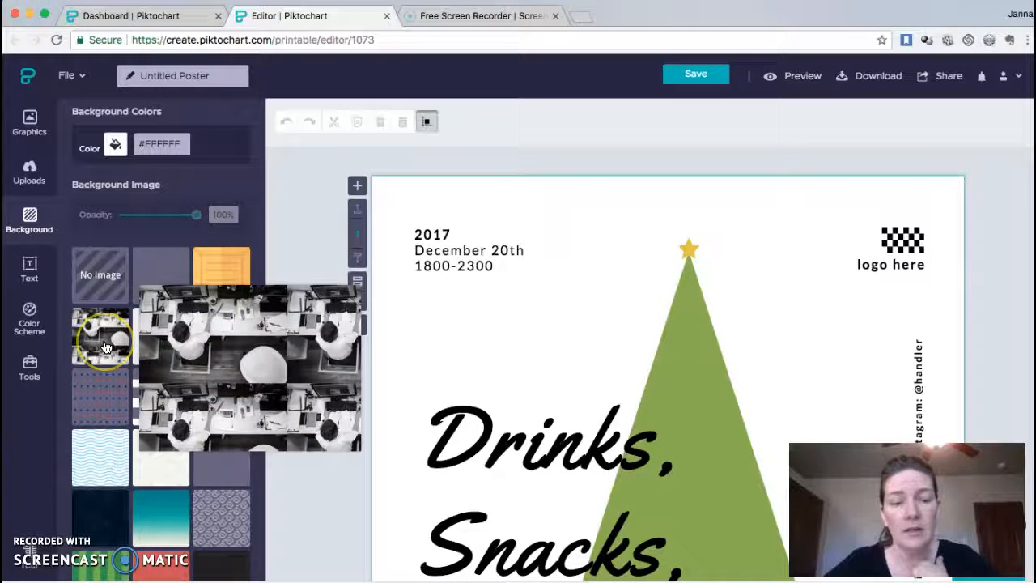
scroll(105, 347, down, 2)
scroll(106, 347, down, 8)
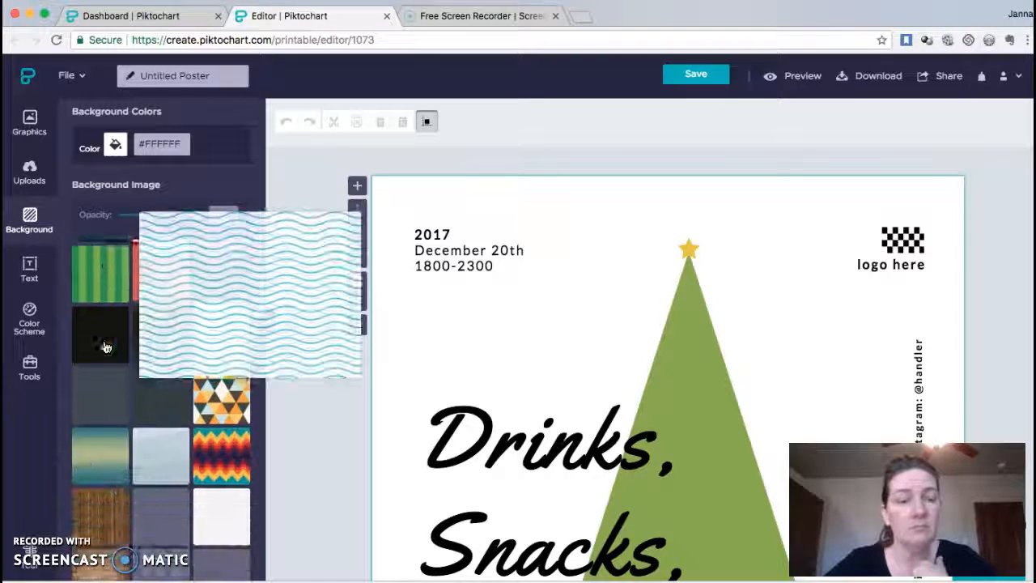
scroll(106, 348, up, 1)
click(222, 344)
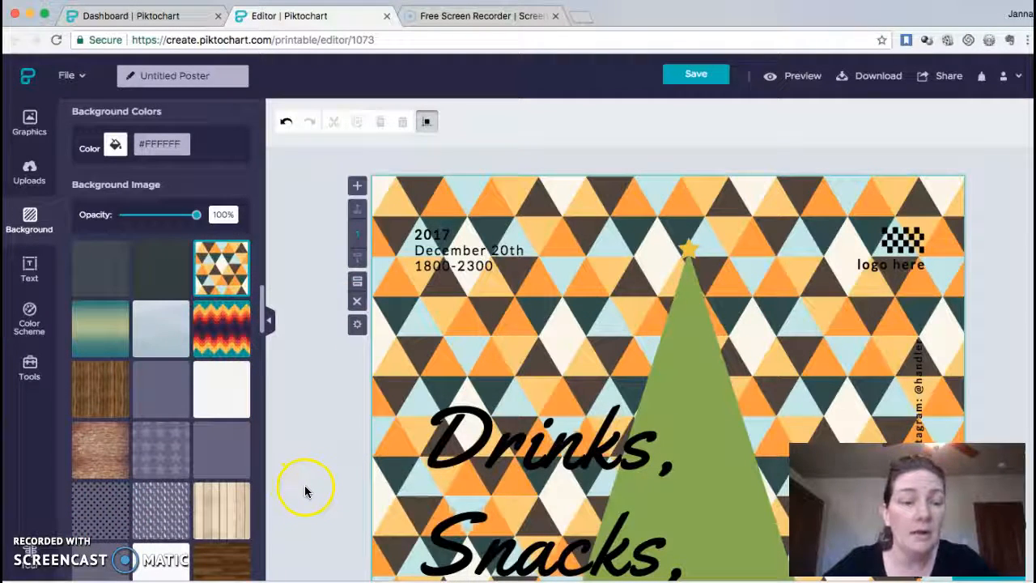
click(88, 449)
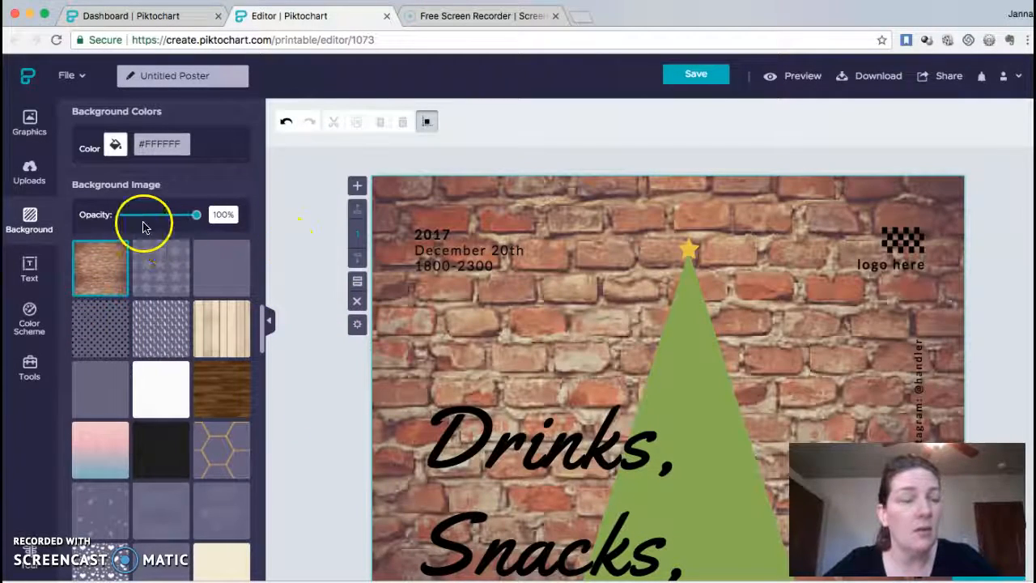
Browse the photo graphics, starting with Scenery and switching to the Food & Drinks category
click(31, 128)
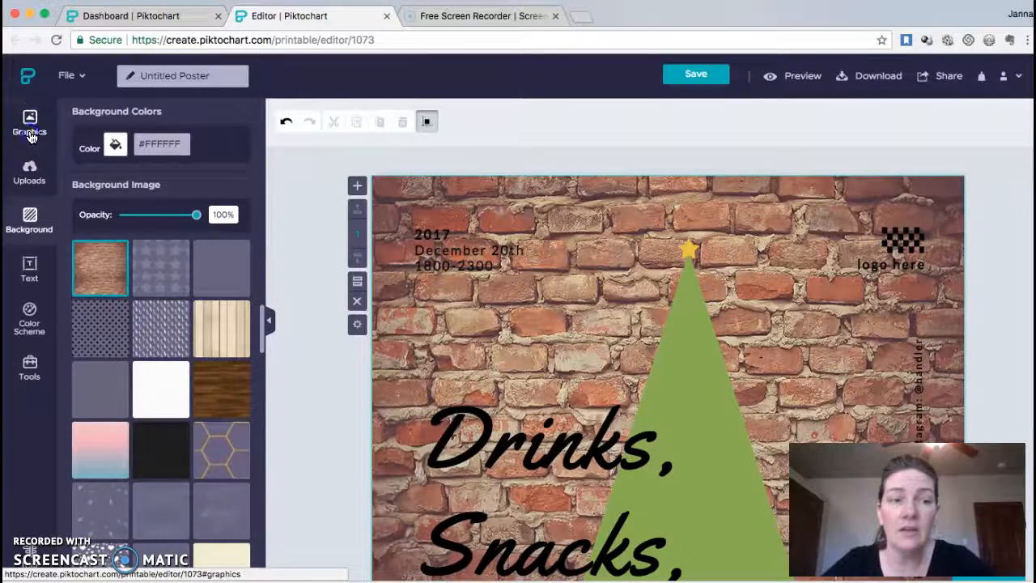
click(104, 132)
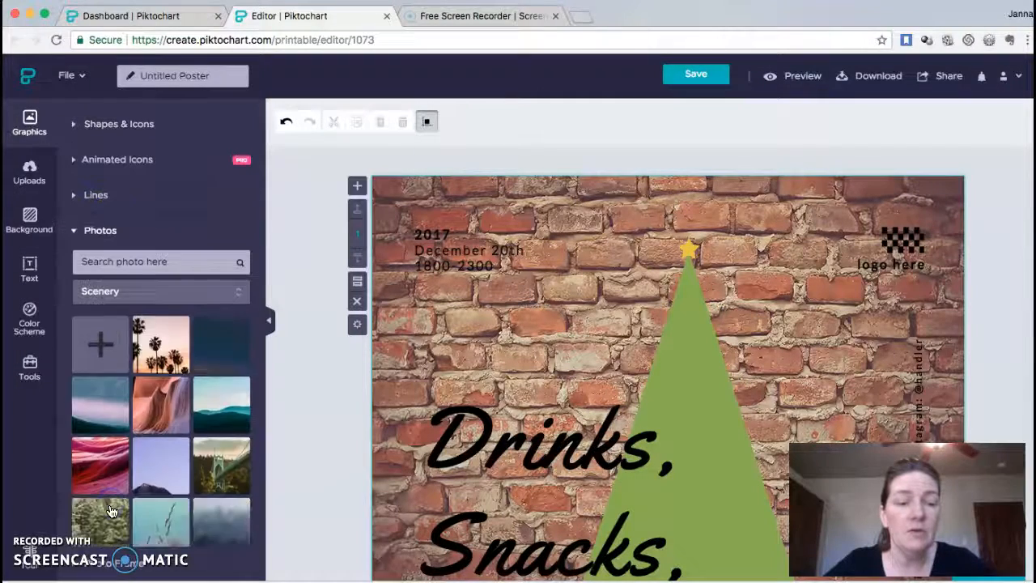
scroll(140, 440, down, 5)
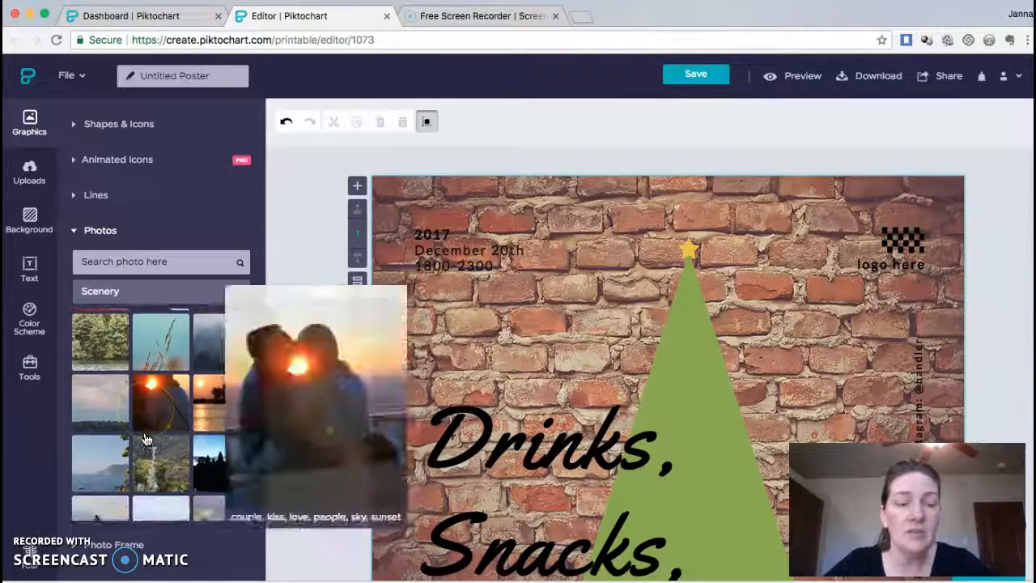
click(235, 292)
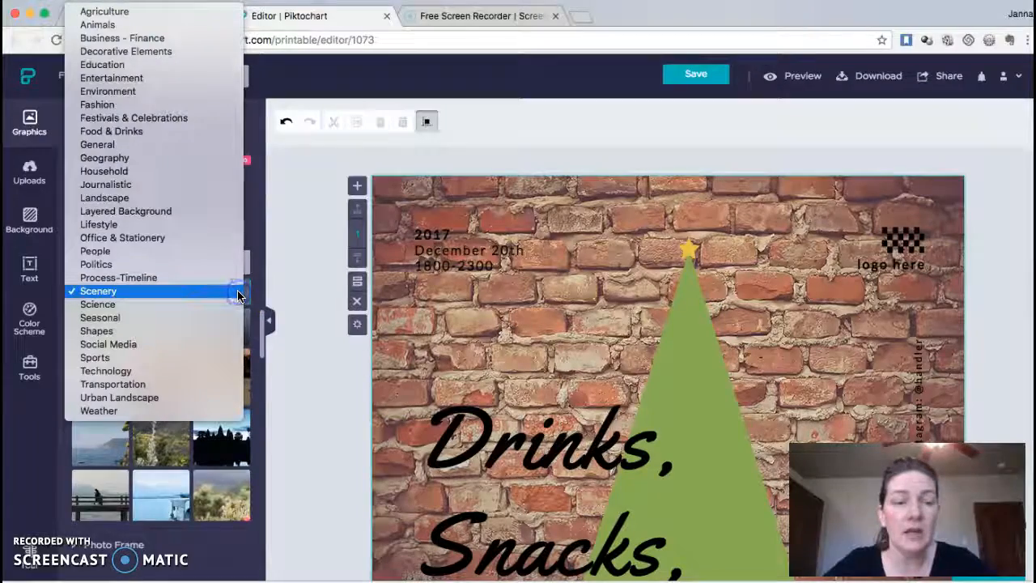
click(208, 131)
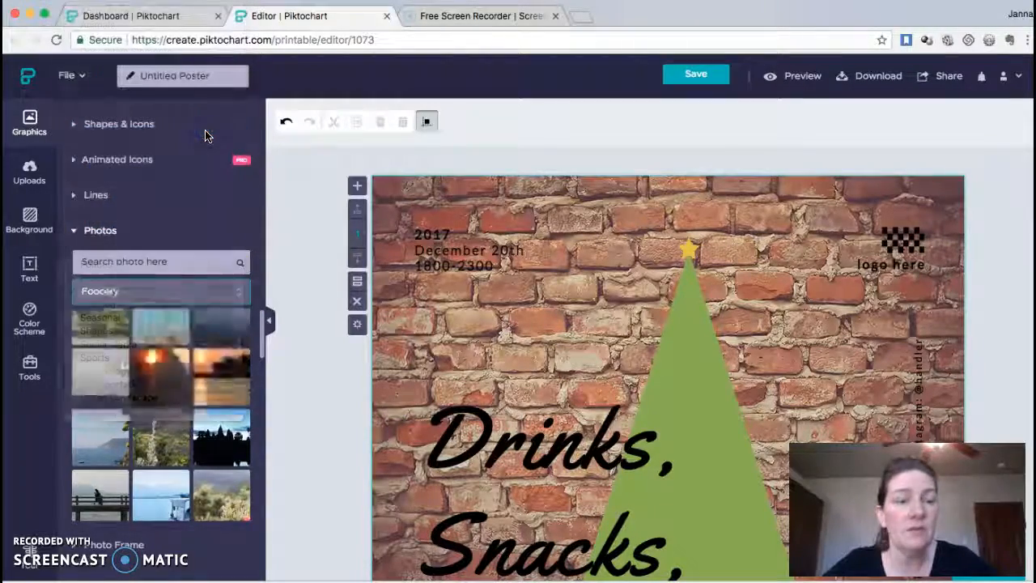
scroll(217, 486, down, 3)
scroll(174, 434, down, 5)
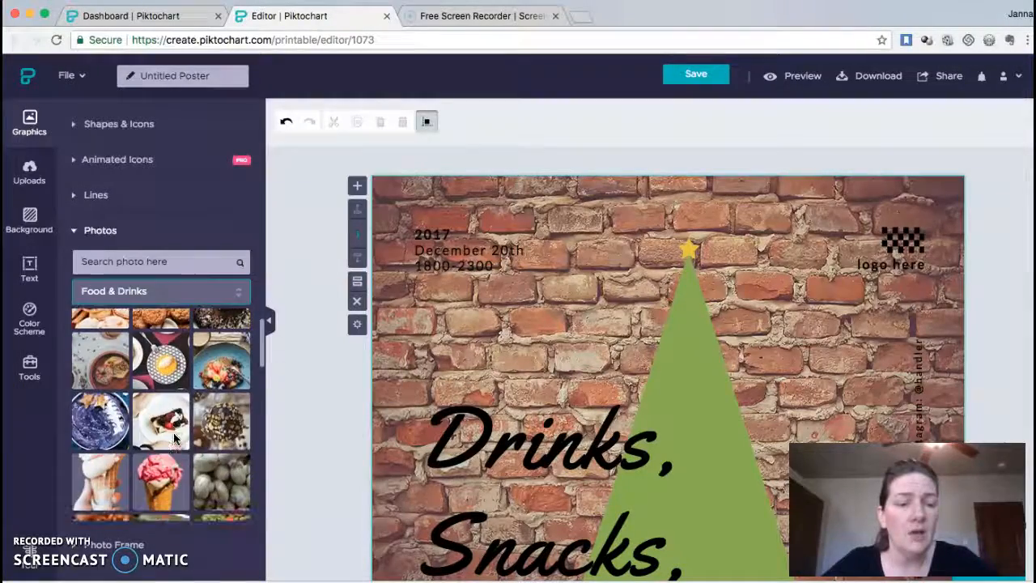
scroll(174, 435, down, 10)
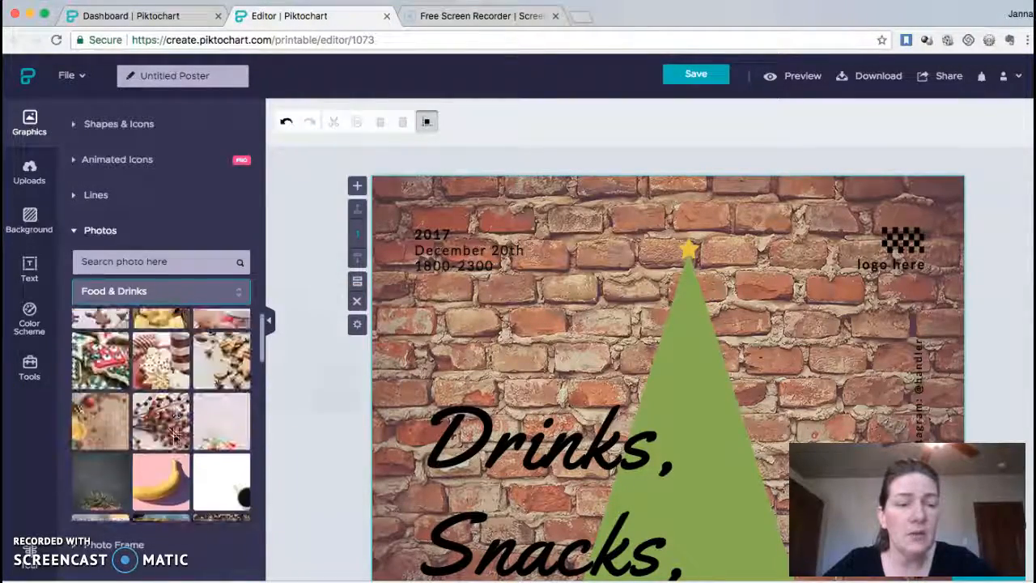
scroll(174, 435, up, 15)
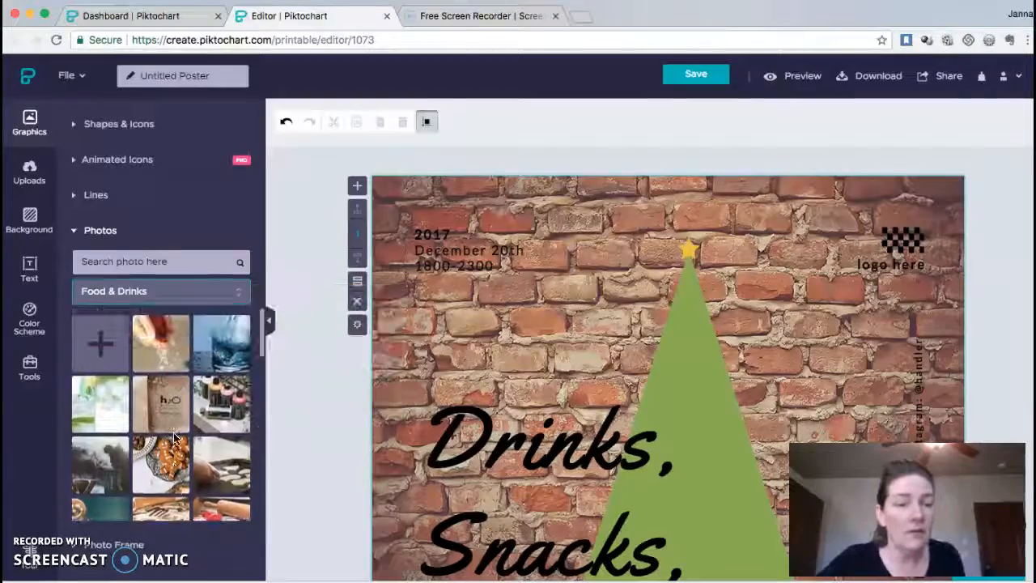
Add the Food & Drinks photo of gingerbread cookies on plates to the poster
click(174, 440)
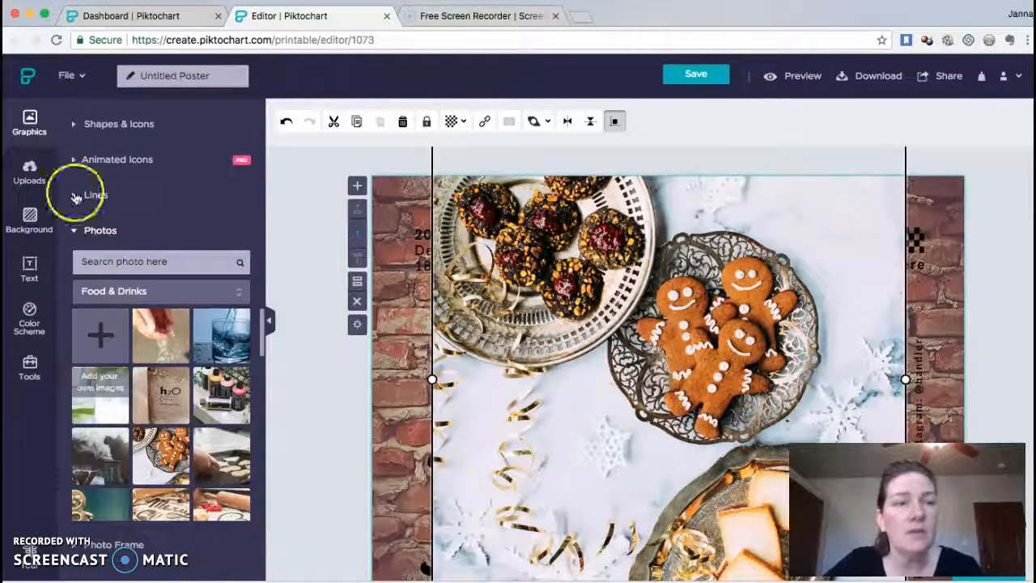
Try to bring the desktop image IMG_1241.jpg into the editor, staying on the site and using the image uploads area
drag(54, 10, 58, 130)
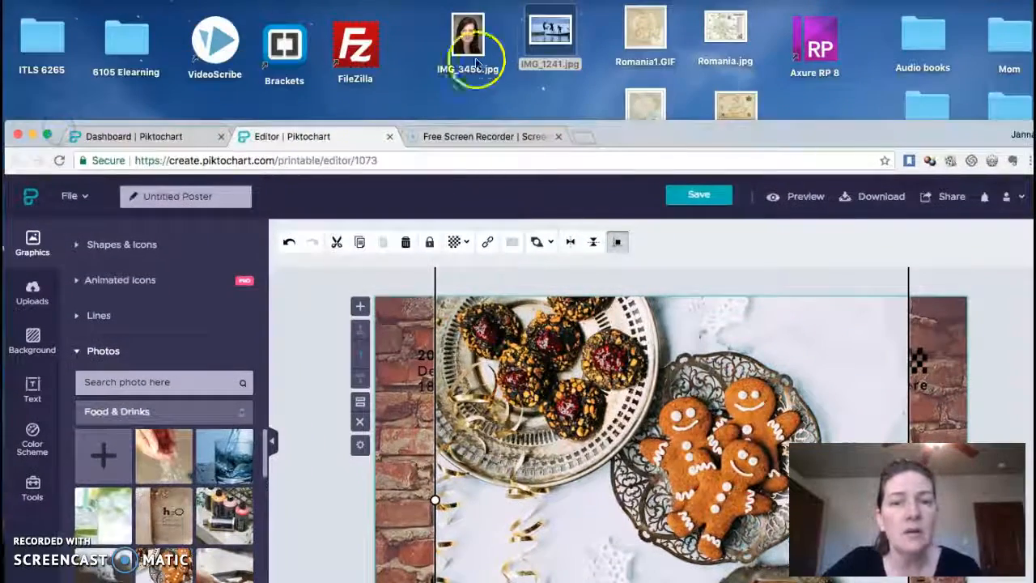
drag(551, 37, 293, 385)
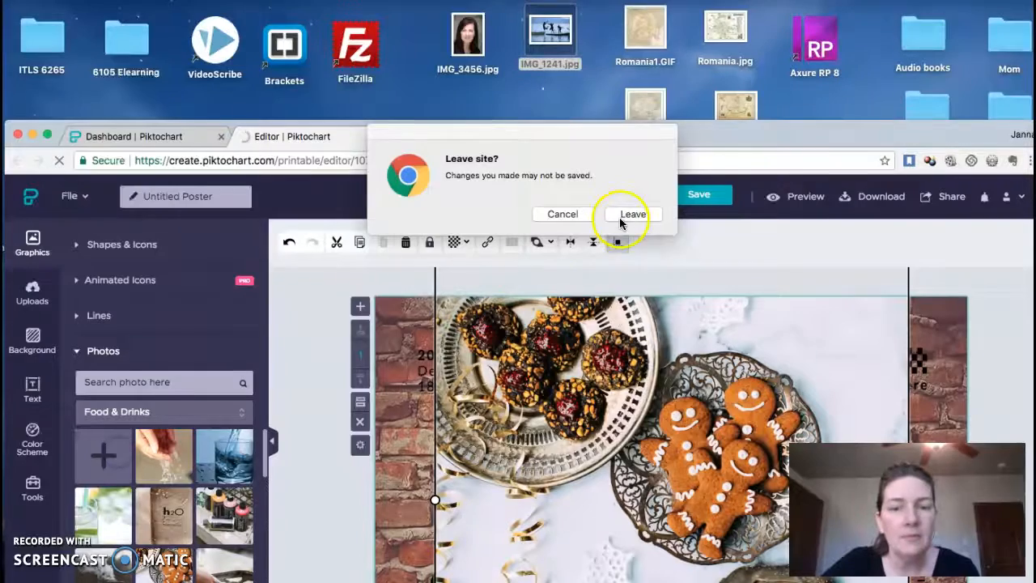
click(564, 214)
click(103, 456)
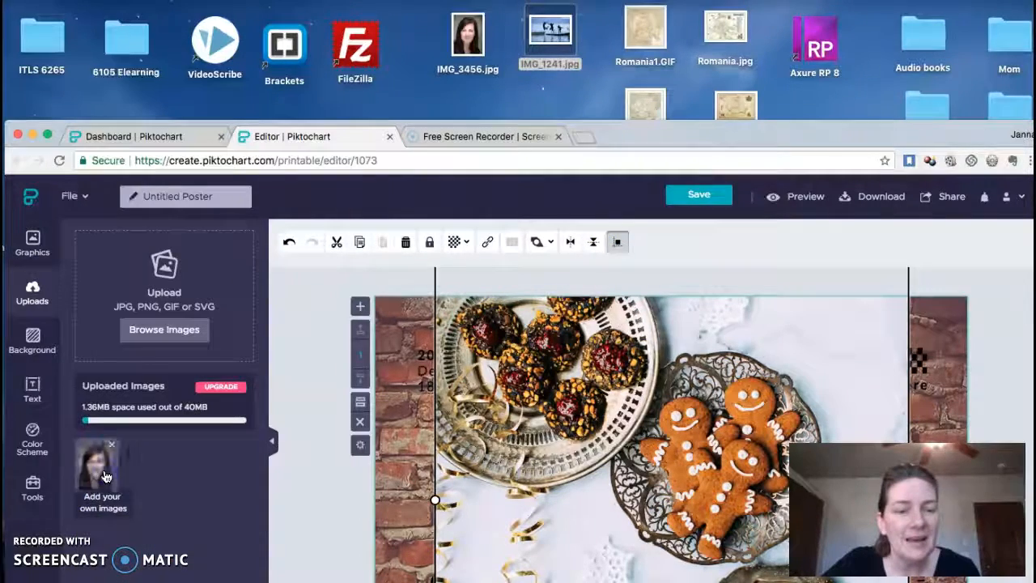
drag(528, 37, 239, 281)
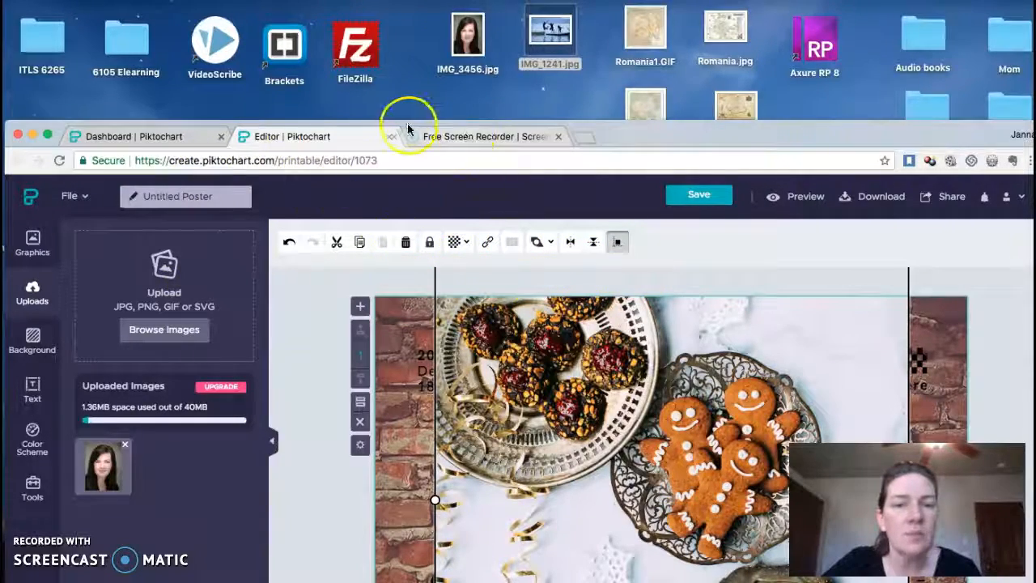
drag(402, 130, 402, 10)
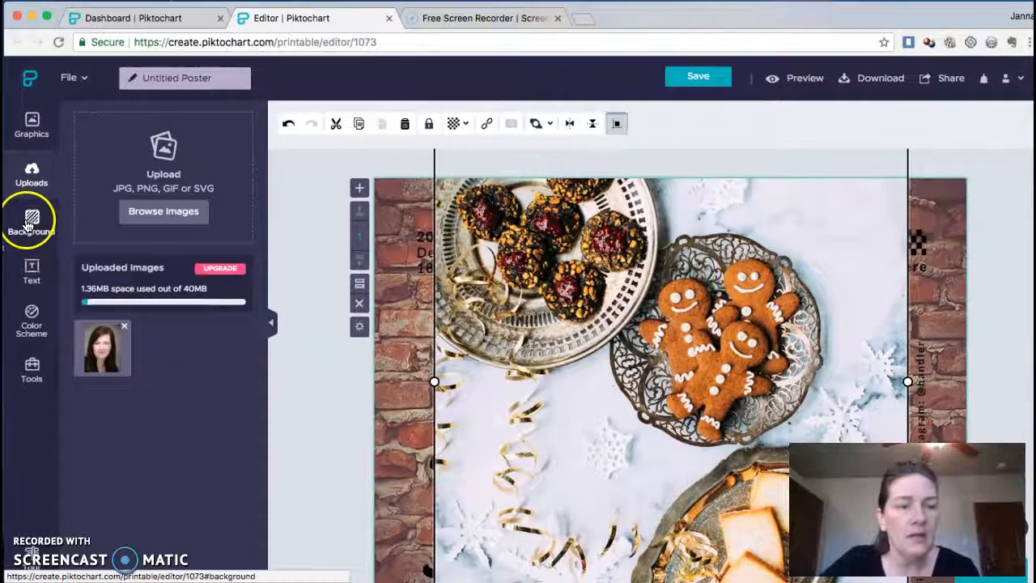
Look over the available background images and the text styles and text frames
click(29, 222)
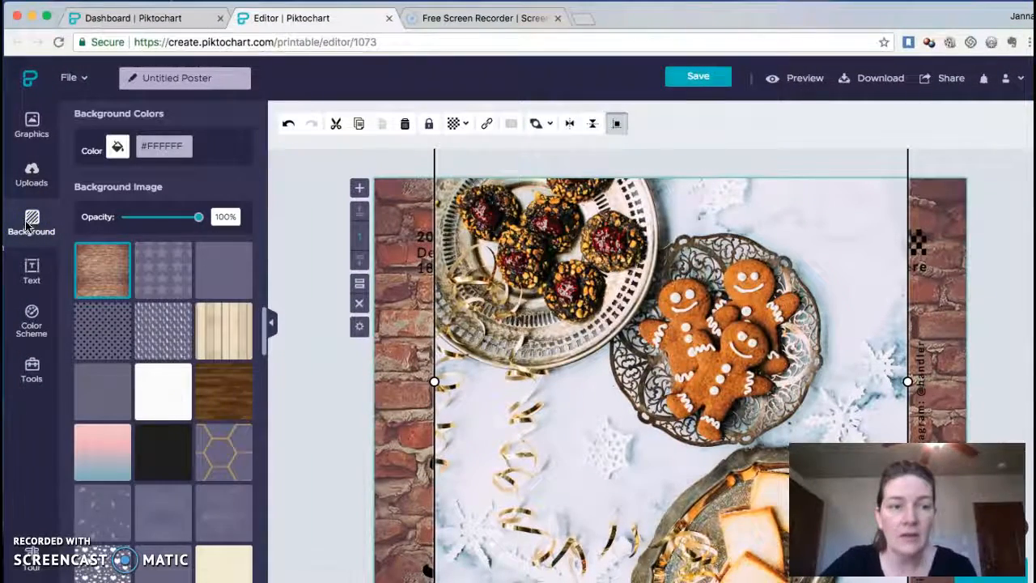
click(31, 272)
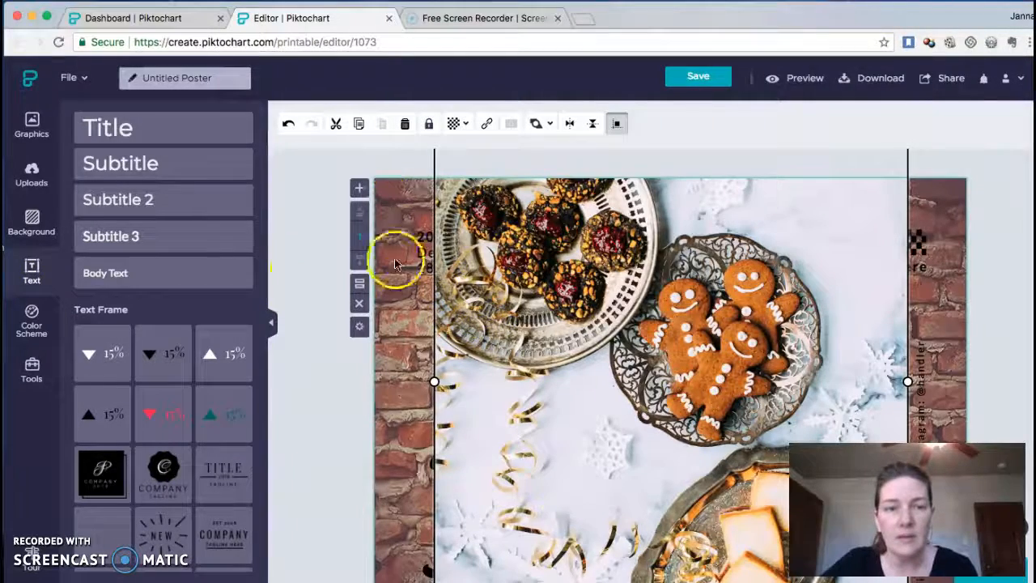
Shrink the gingerbread cookie photo to just over half the poster's width and delete the "Drinks, Snacks, Music." title
scroll(407, 307, down, 5)
drag(436, 499, 570, 297)
click(640, 387)
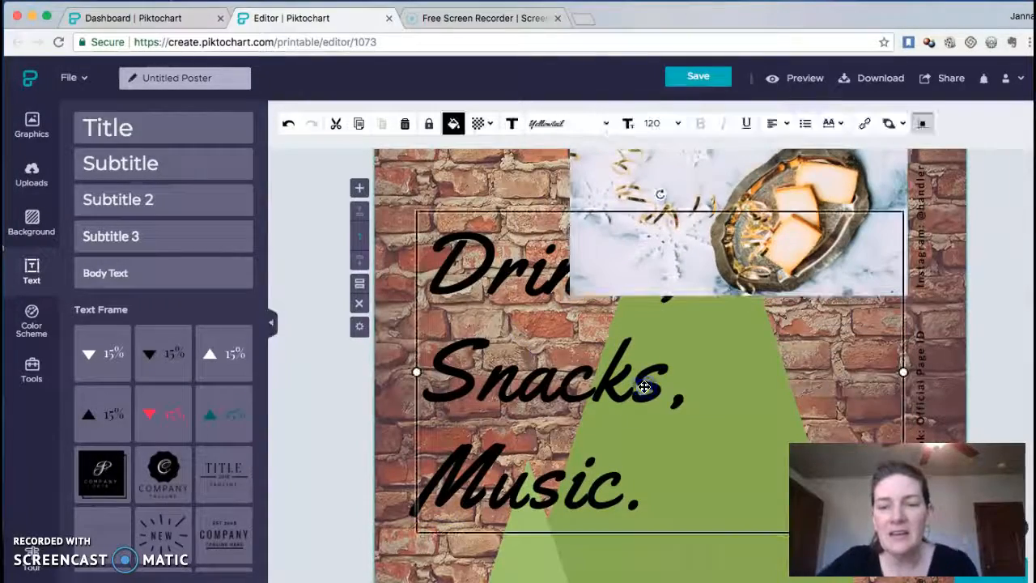
key(Delete)
Delete the large green tree and the smaller green tree from the poster
click(710, 397)
key(Delete)
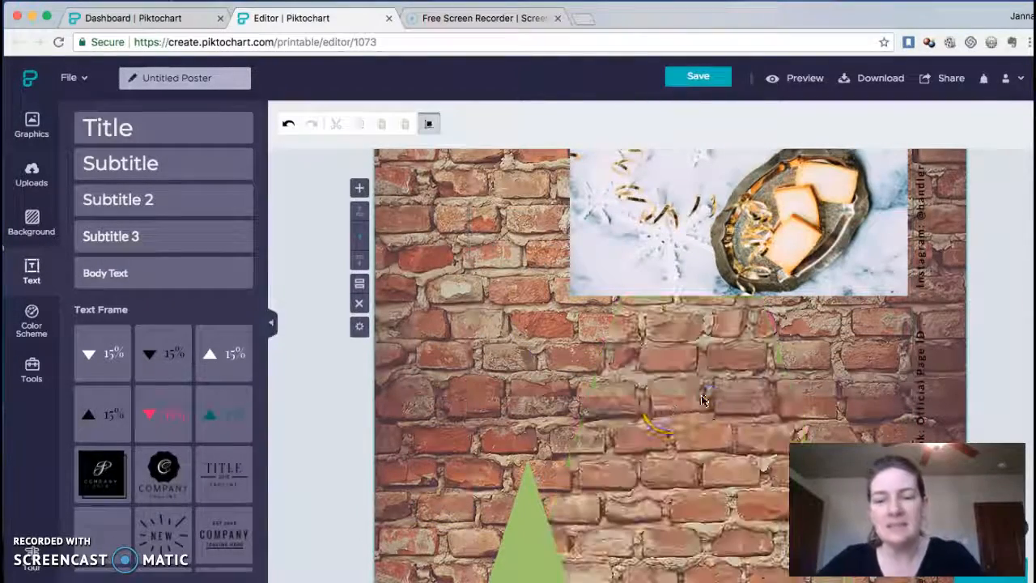
click(522, 522)
key(Delete)
Move the gingerbread cookie photo down and left so it sits near the poster's centre, below the star
scroll(597, 439, up, 5)
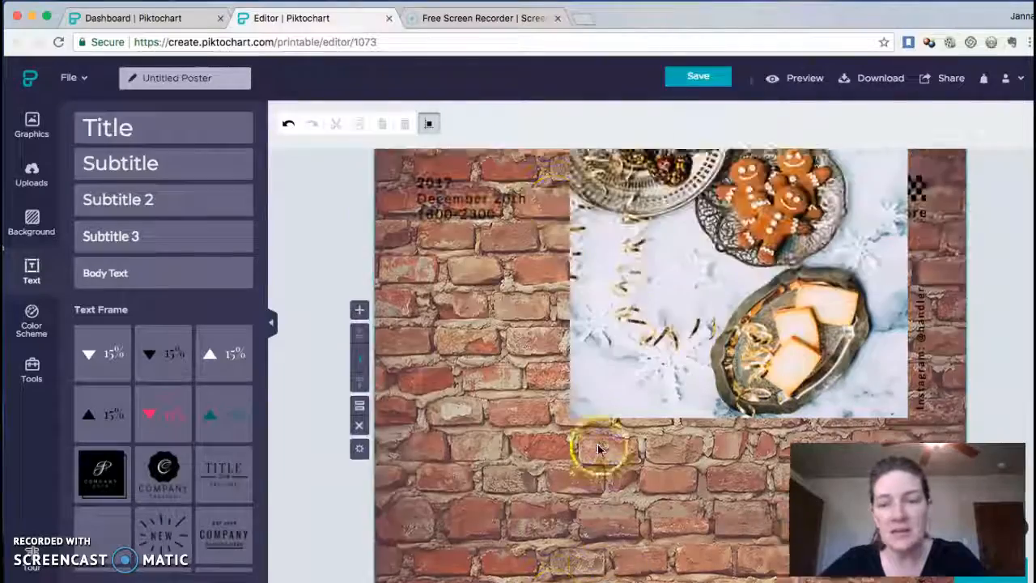
click(672, 366)
drag(673, 366, 599, 509)
click(625, 285)
scroll(625, 276, down, 2)
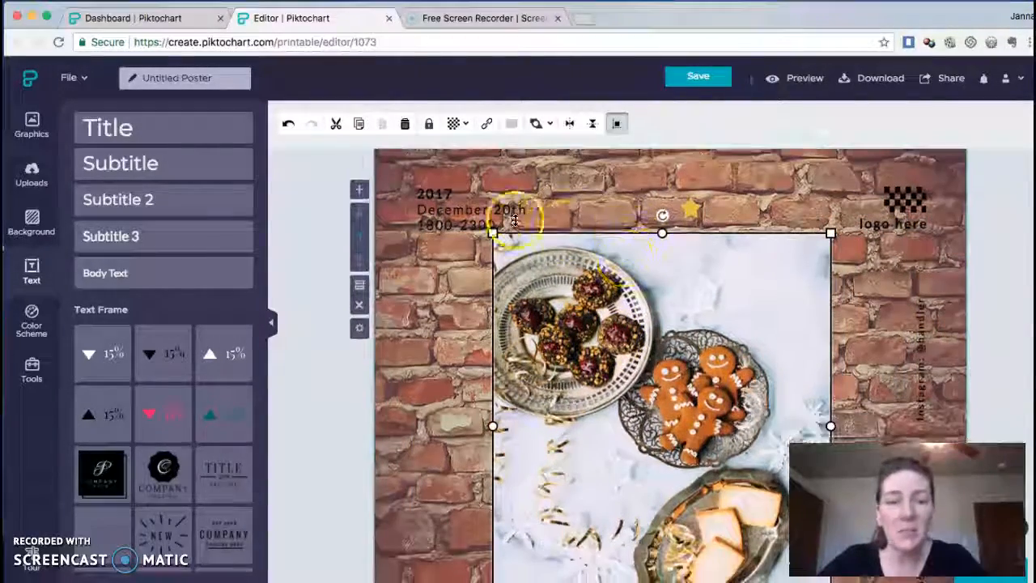
Nudge the date and time text slightly up and left and set its font to Alfa Slab
click(457, 210)
mouse_move(502, 211)
mouse_down()
mouse_move(521, 222)
mouse_move(516, 235)
mouse_move(497, 208)
mouse_up()
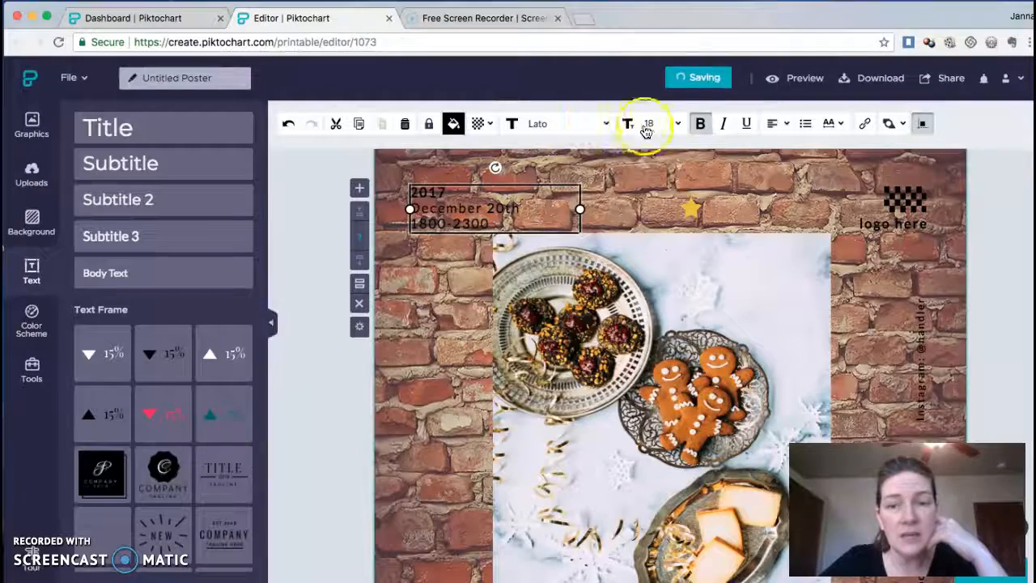
click(697, 127)
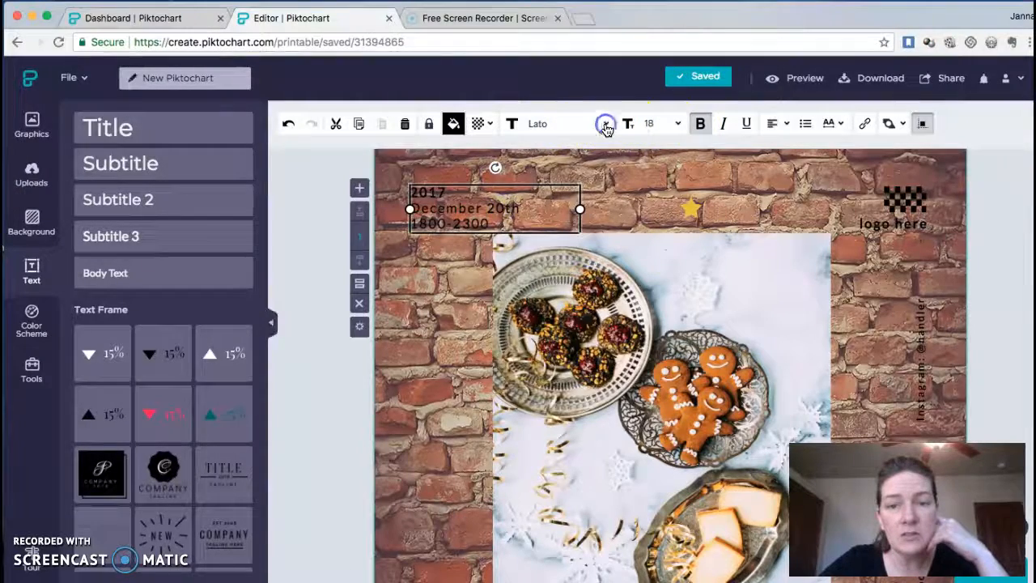
click(606, 124)
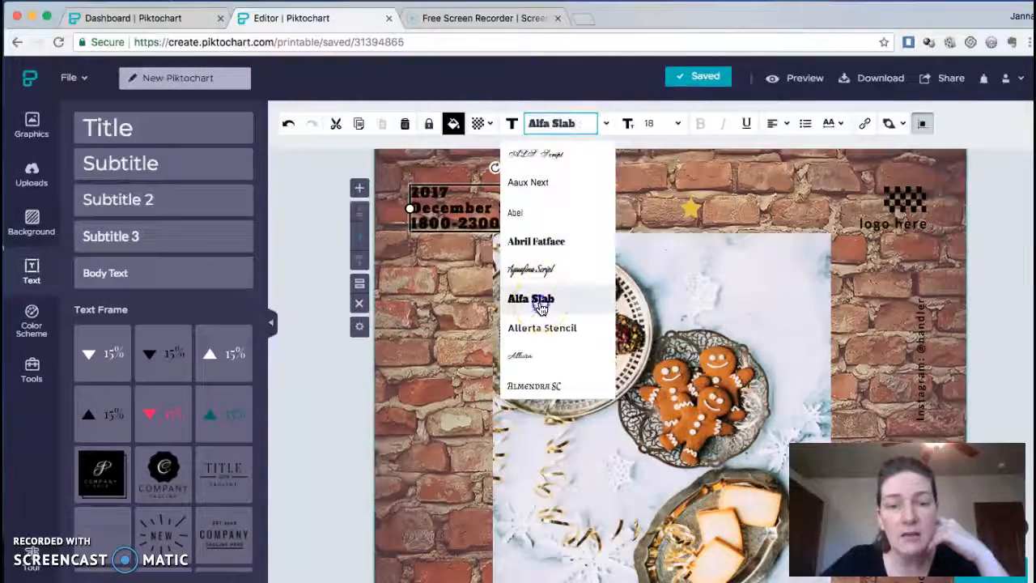
click(541, 307)
click(455, 125)
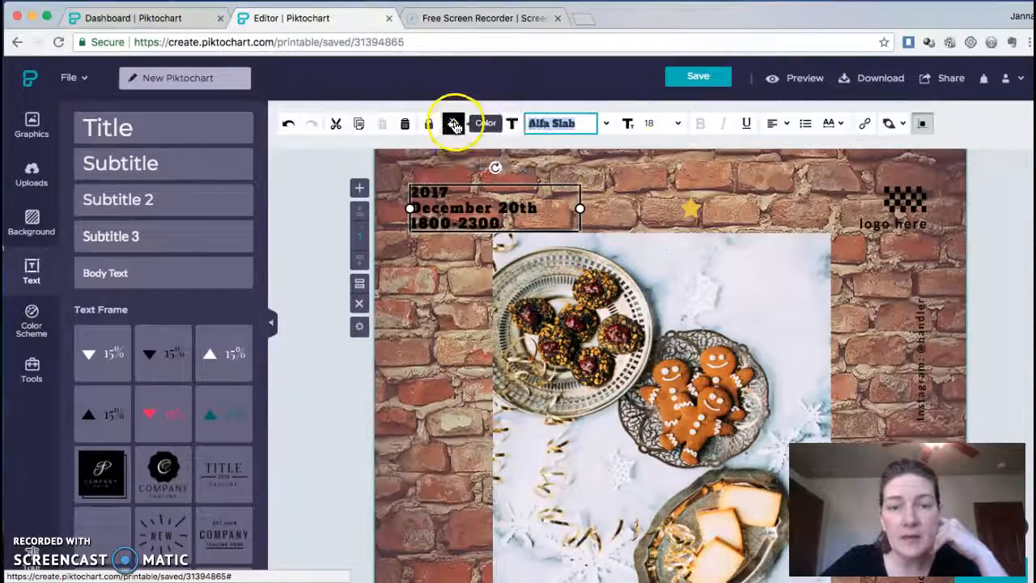
Delete the checkered "logo here" placeholder from the poster's upper-right corner
scroll(475, 433, down, 1)
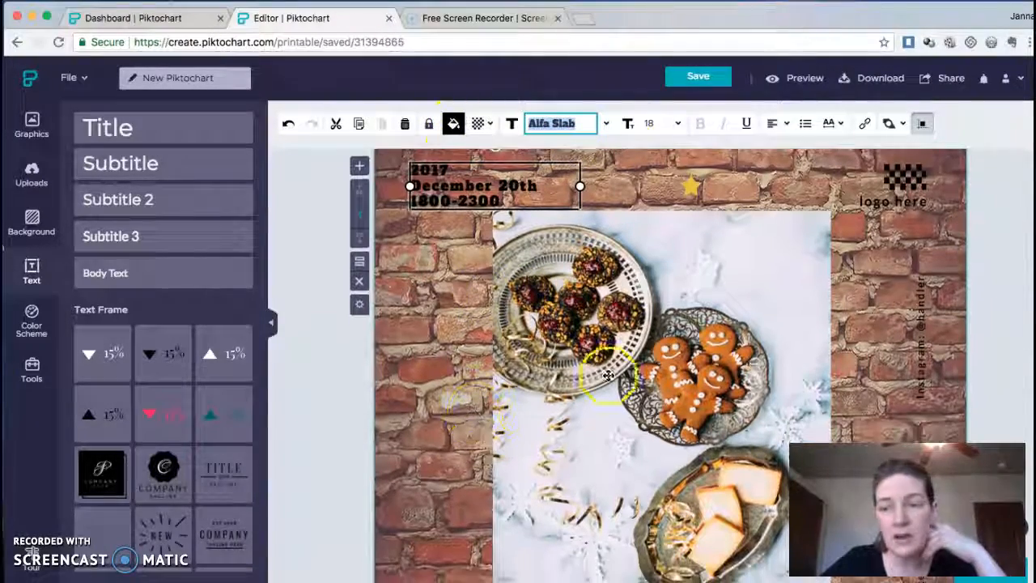
click(920, 201)
key(Delete)
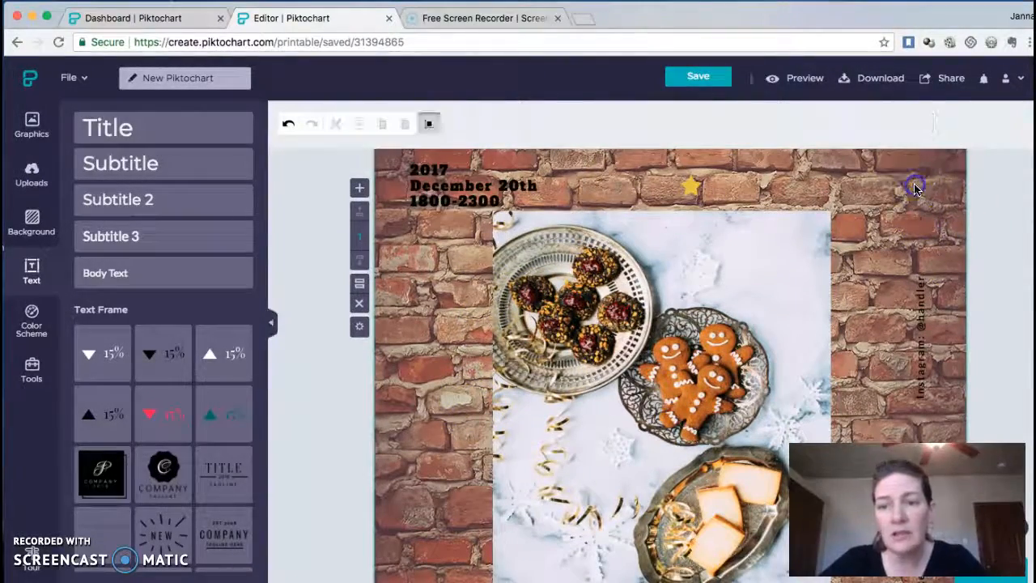
click(891, 224)
Examine the built-in color schemes, from Original to Rudolph, and the available chart, map and video tools
scroll(891, 224, down, 6)
click(223, 259)
click(33, 324)
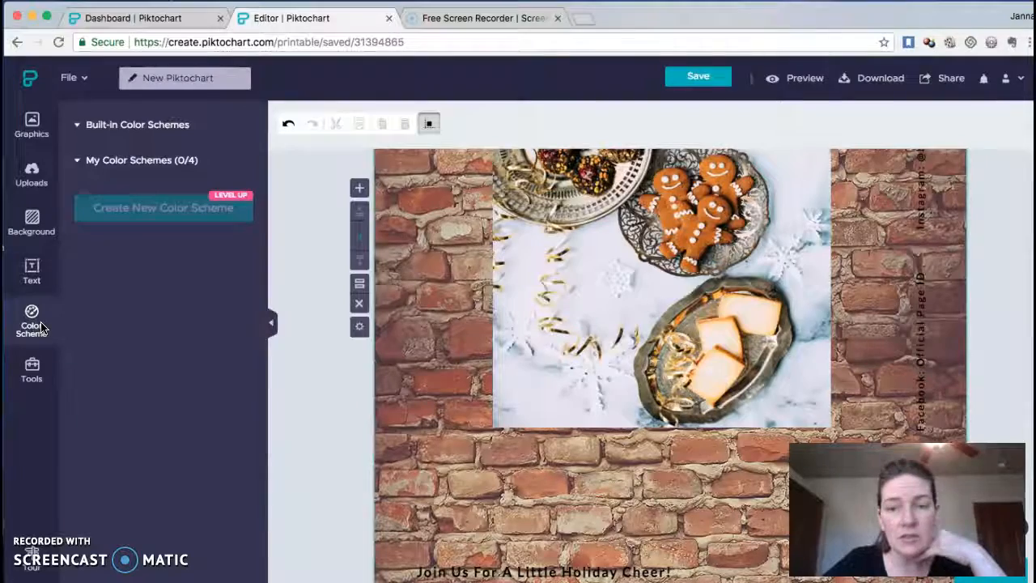
scroll(408, 249, up, 3)
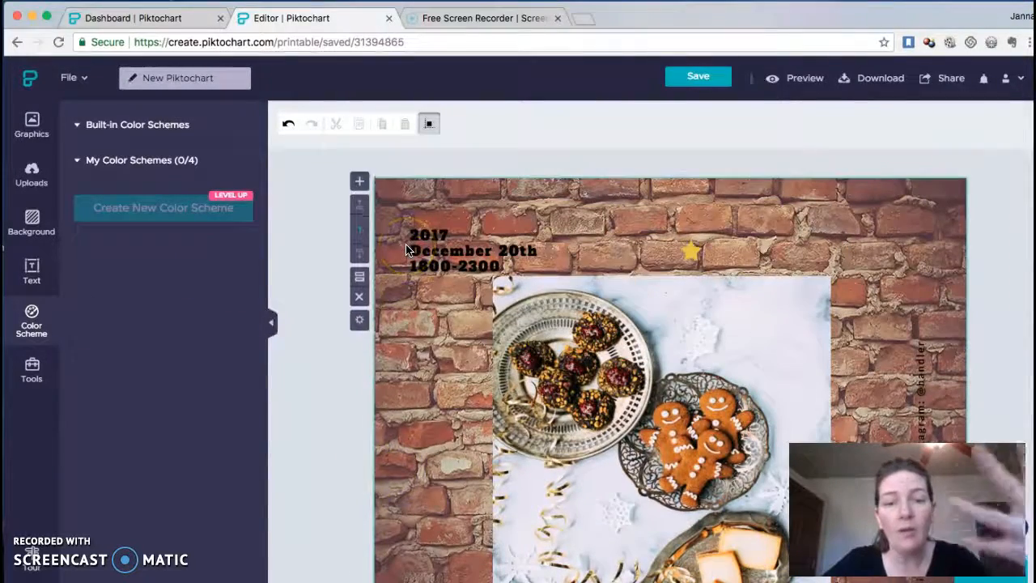
click(145, 130)
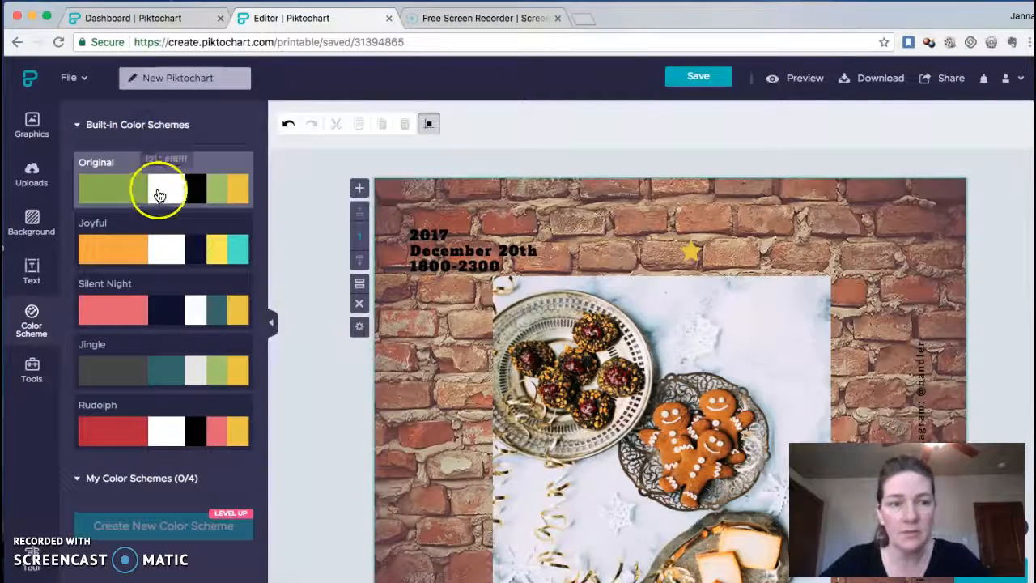
scroll(139, 278, down, 3)
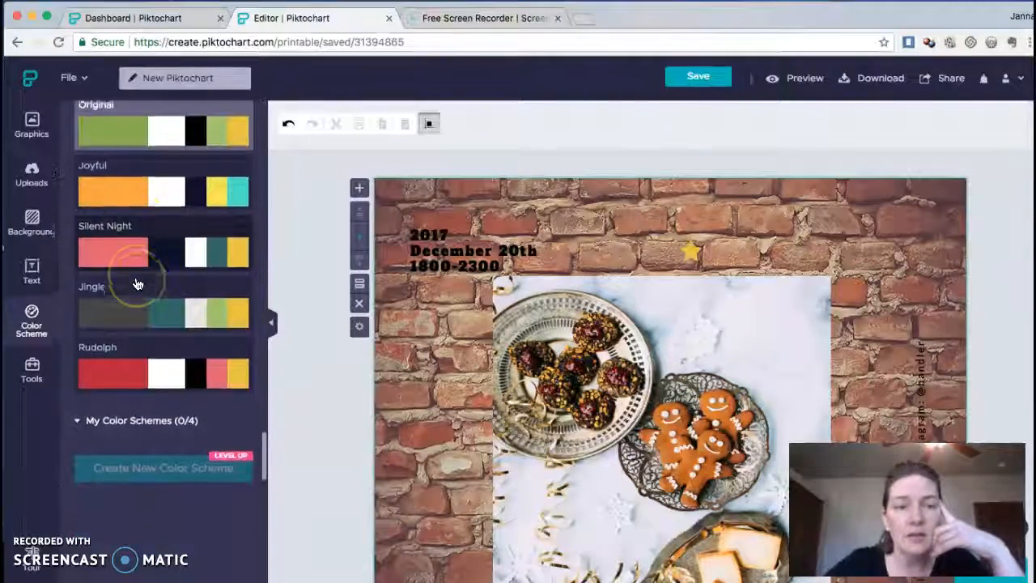
click(31, 370)
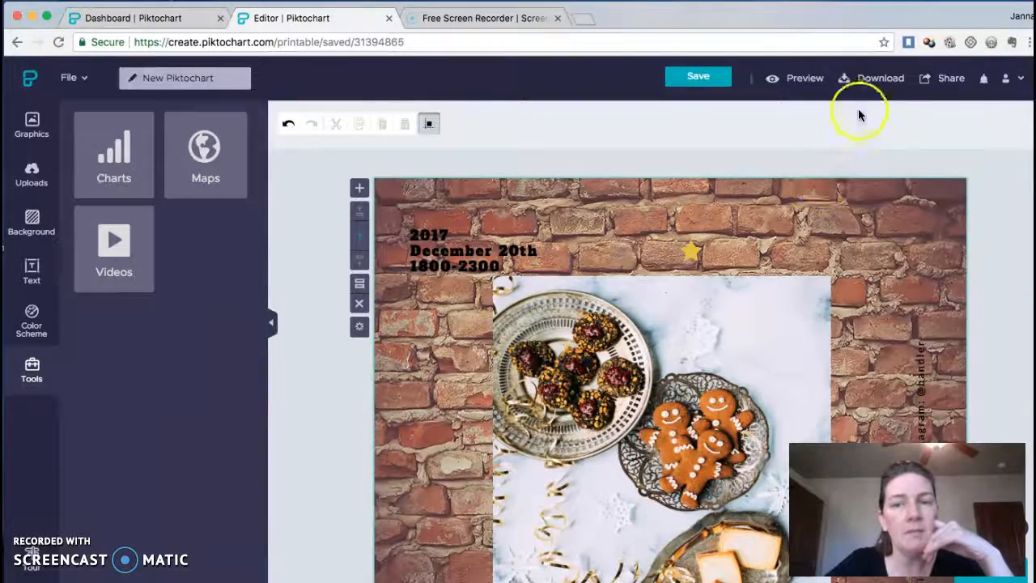
Preview the whole poster from top to bottom and return to editing
click(800, 81)
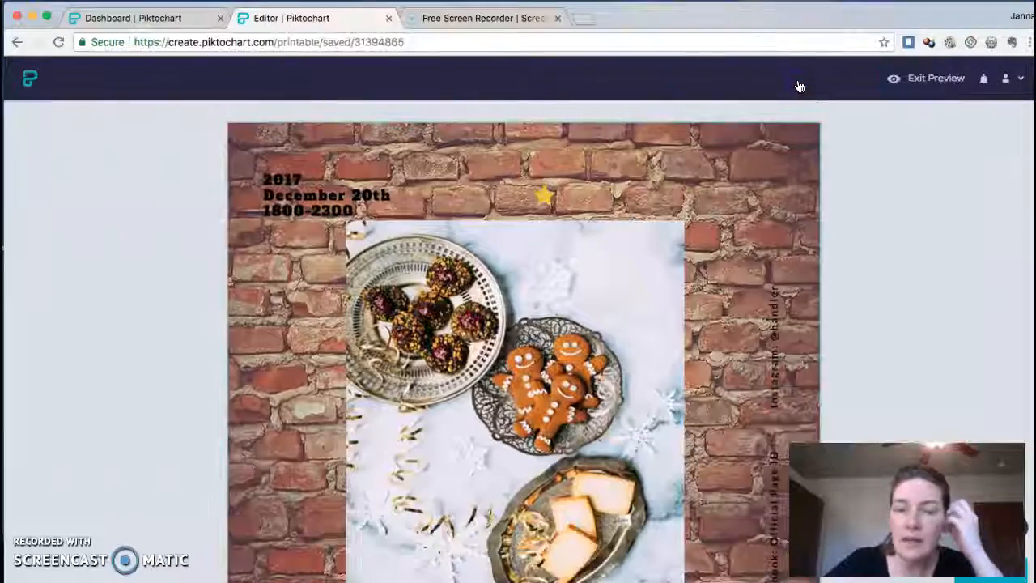
scroll(716, 232, down, 5)
scroll(716, 232, up, 5)
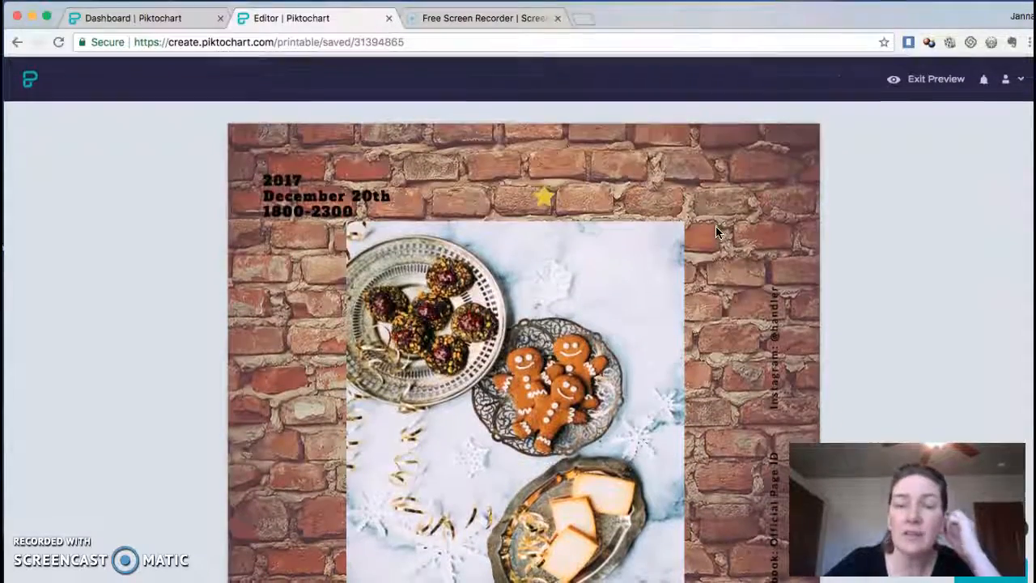
click(807, 189)
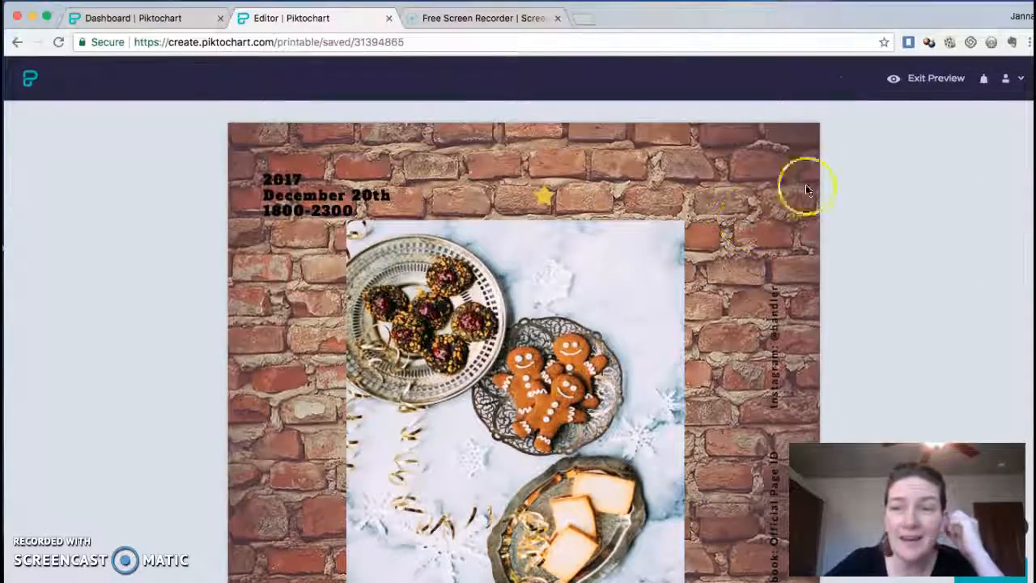
click(927, 81)
Review the poster's download options for file format, quality and blocks, and close them without downloading
click(870, 81)
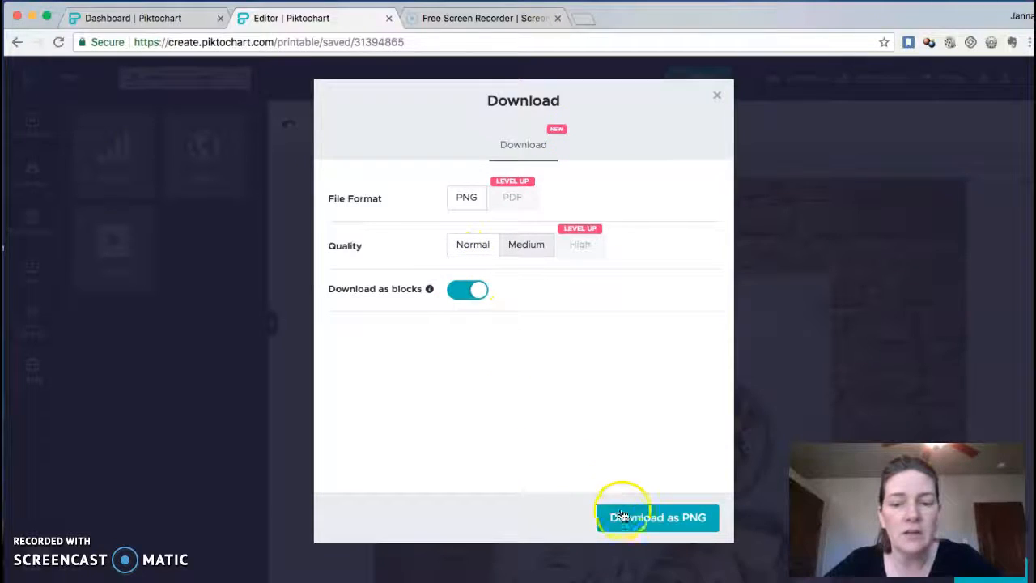
click(720, 99)
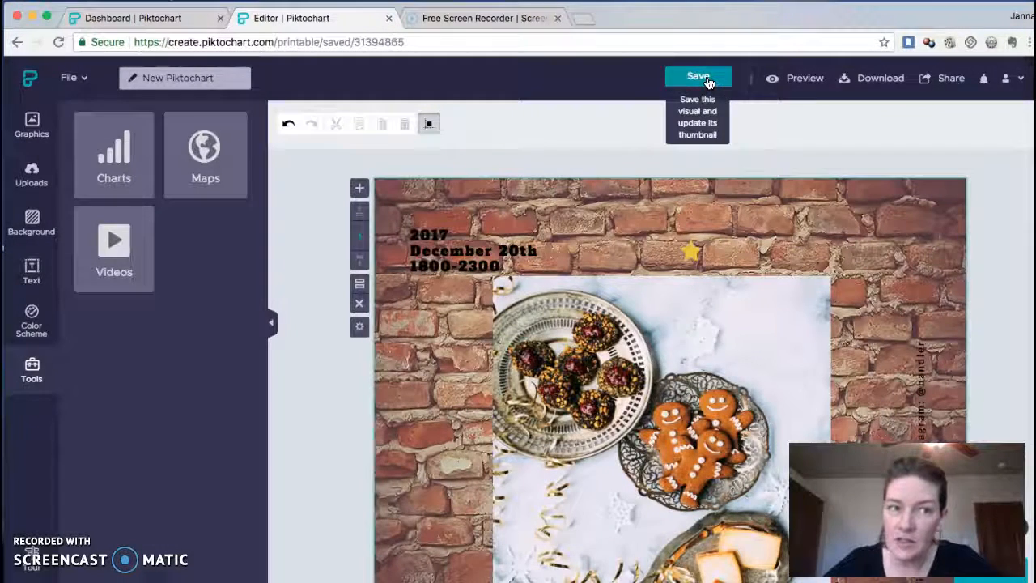
Return to the Piktochart dashboard
click(31, 79)
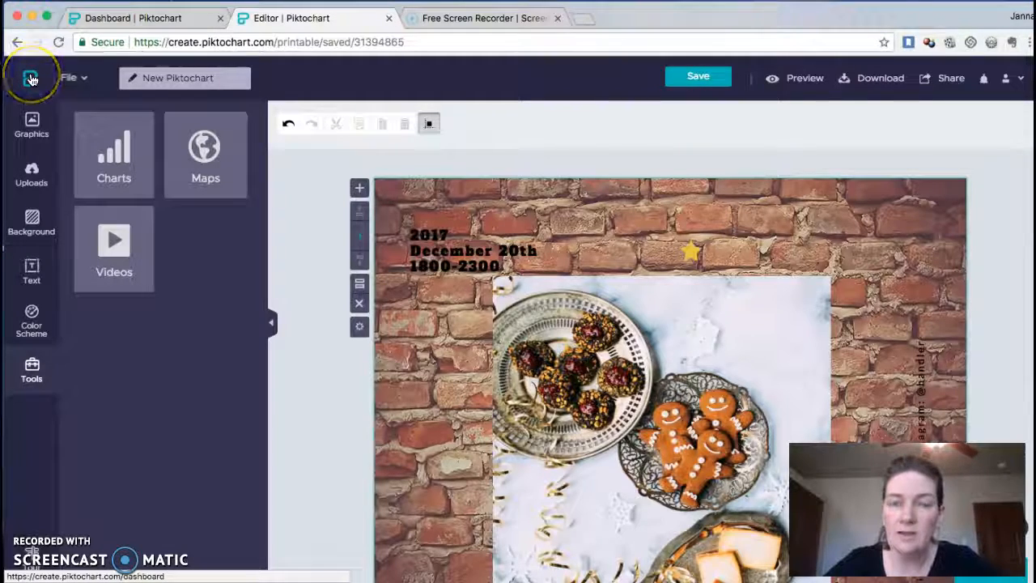